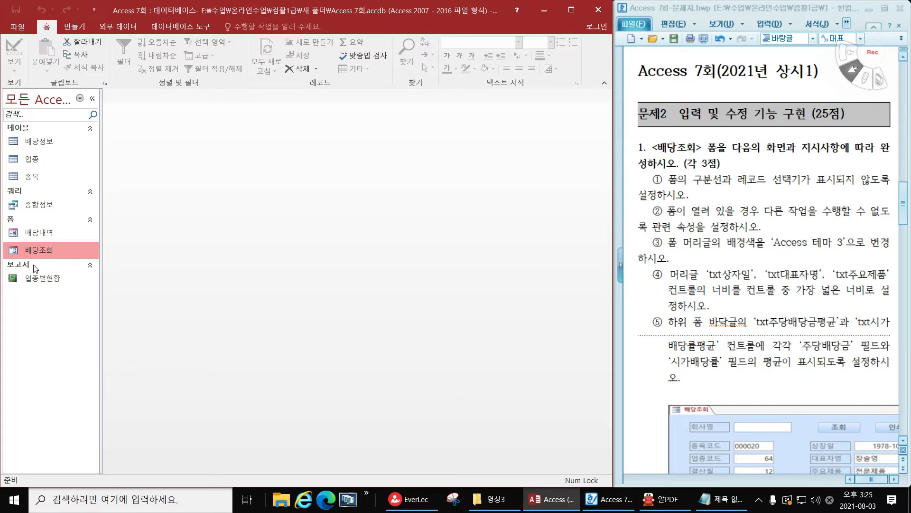
Open the 배당조회 form in Design View
right_click(49, 252)
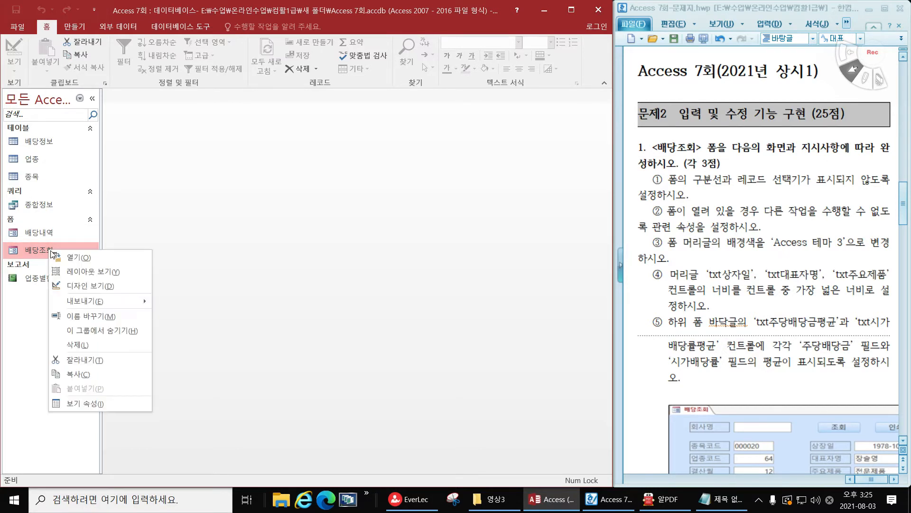
left_click(124, 285)
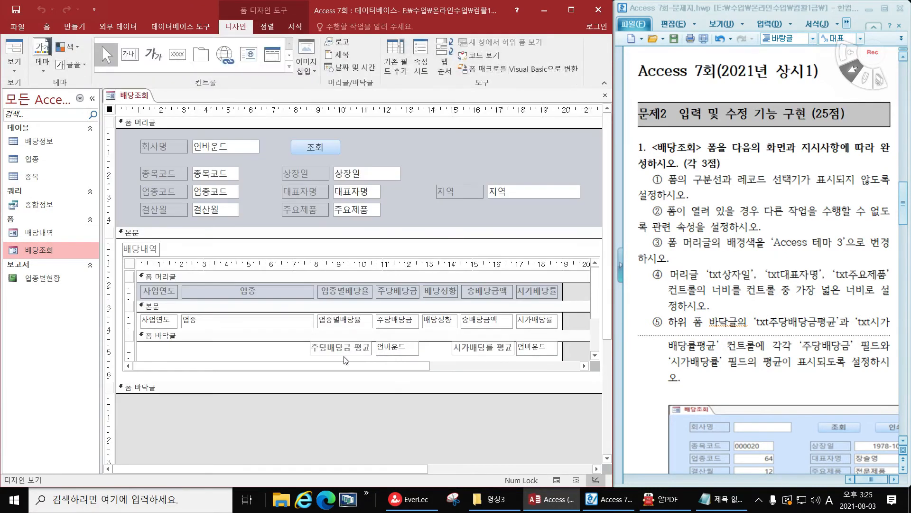
Show the design grid (눈금) on the 배당조회 form and hide it again
right_click(438, 143)
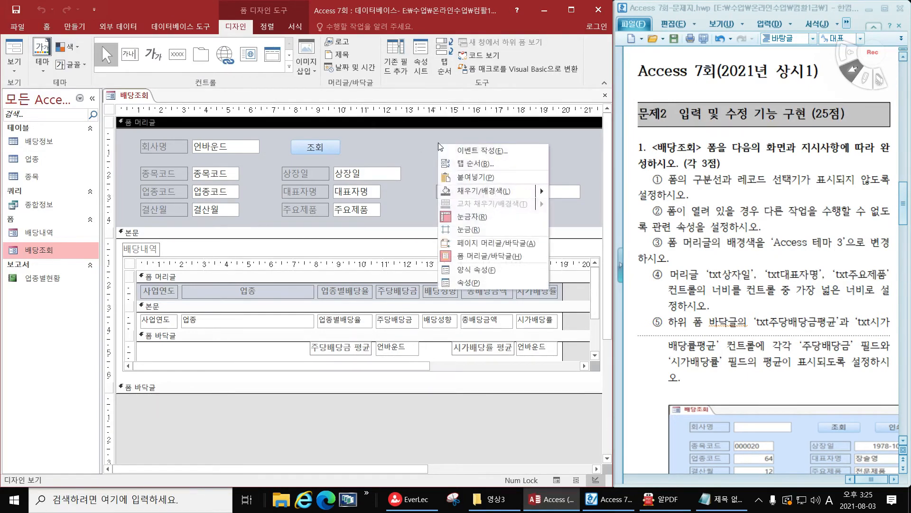
left_click(465, 232)
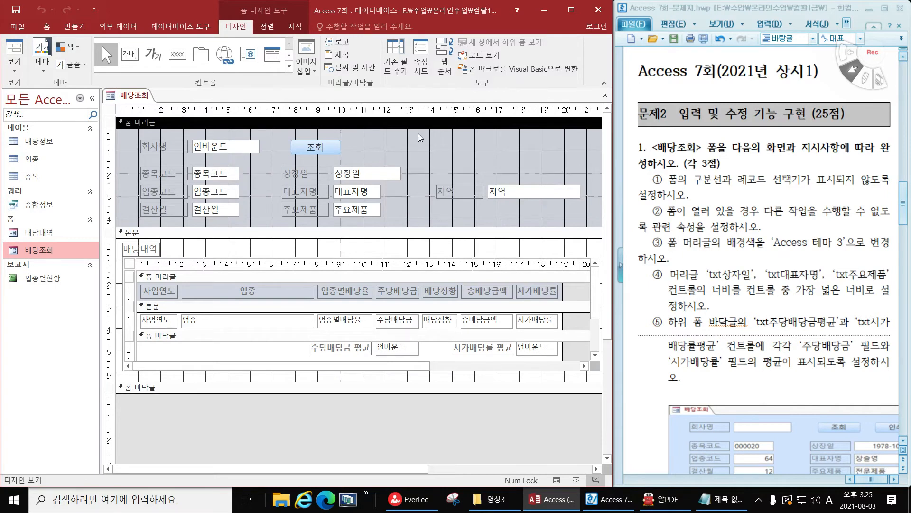
right_click(431, 146)
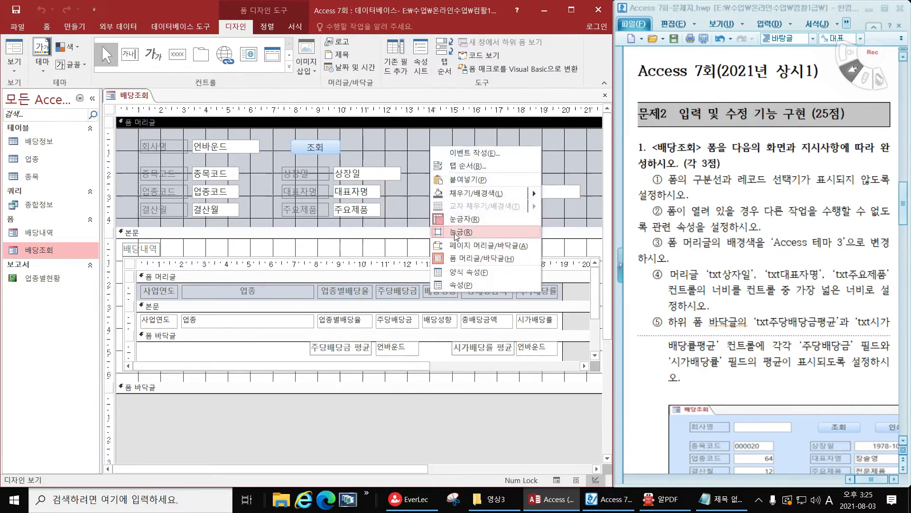
left_click(457, 232)
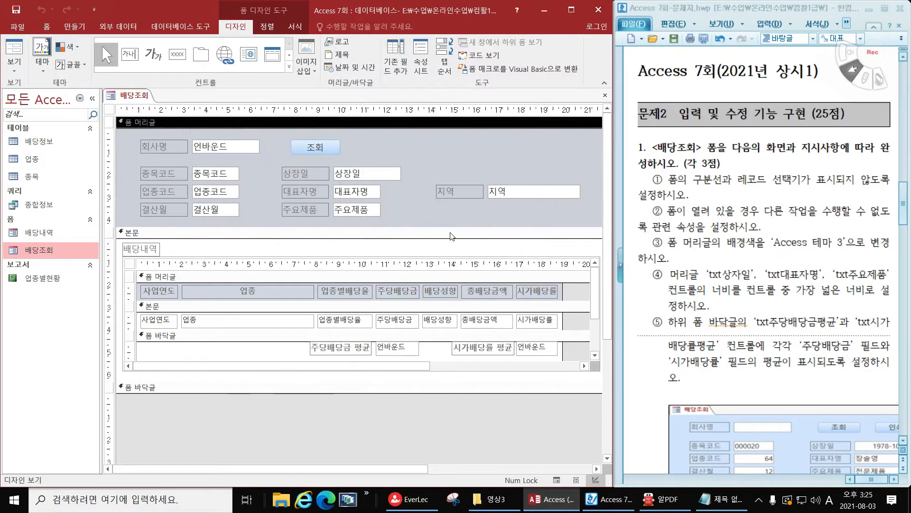
right_click(426, 140)
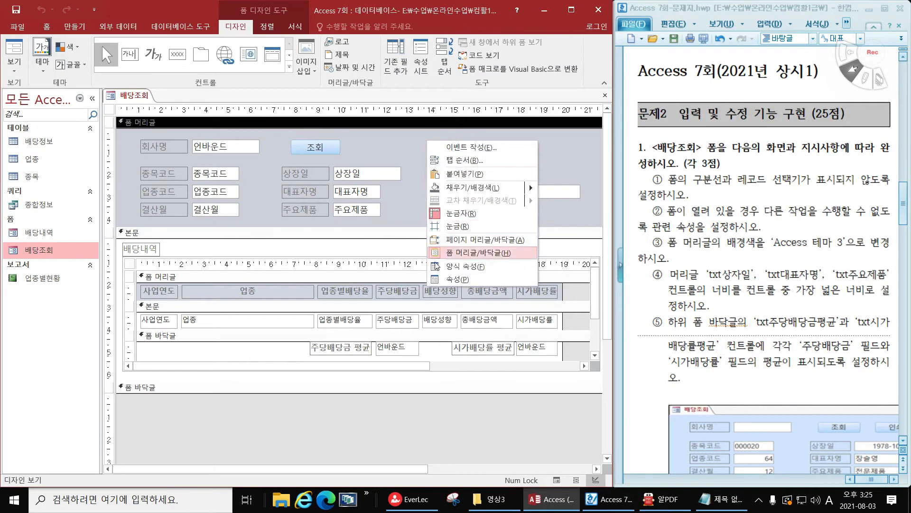
left_click(414, 145)
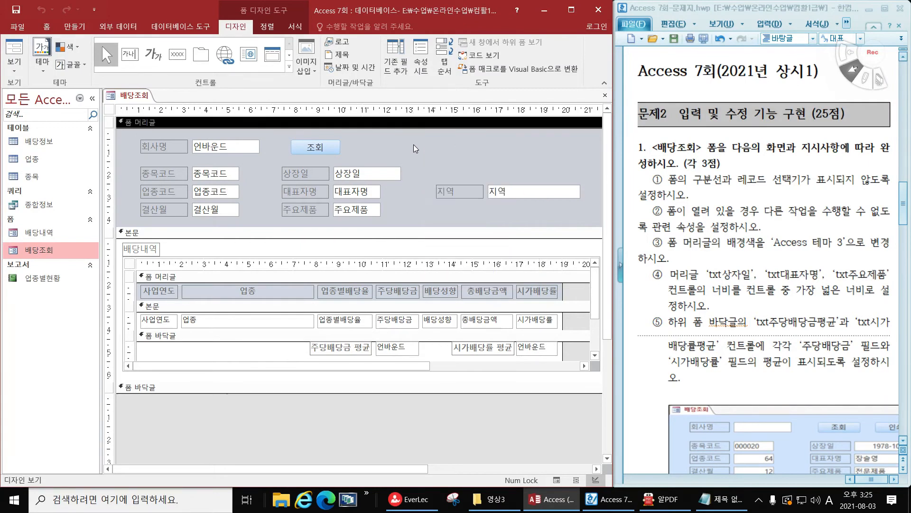
Set the form's Dividing Lines (구분 선) and Record Selectors (레코드 선택기) properties to 아니요
left_click(420, 60)
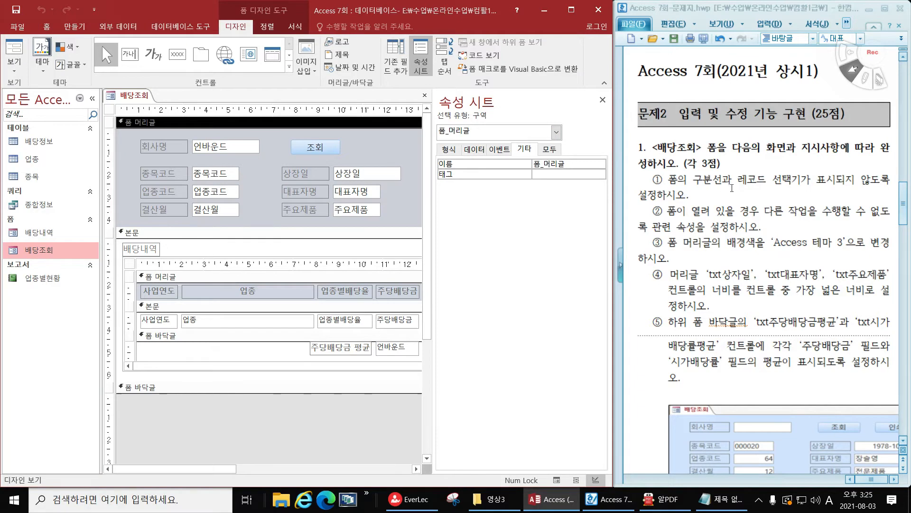
left_click_drag(668, 181, 861, 189)
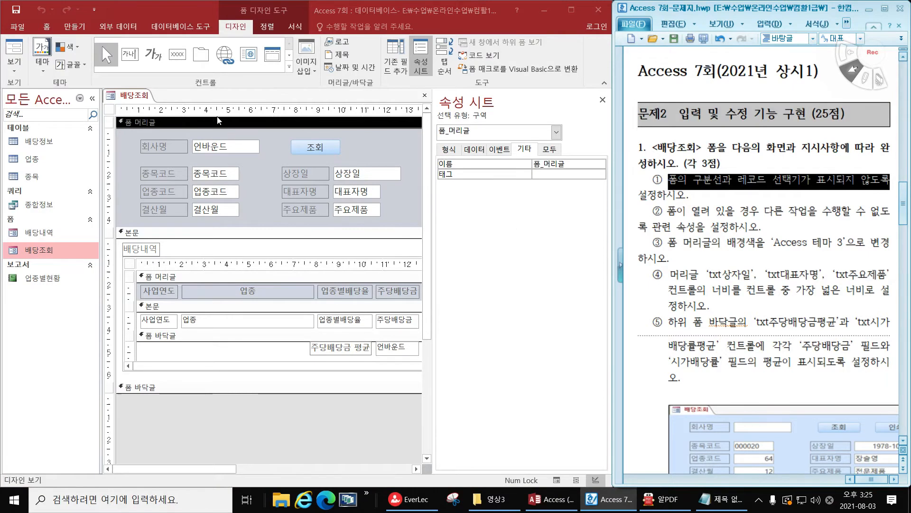
left_click(109, 109)
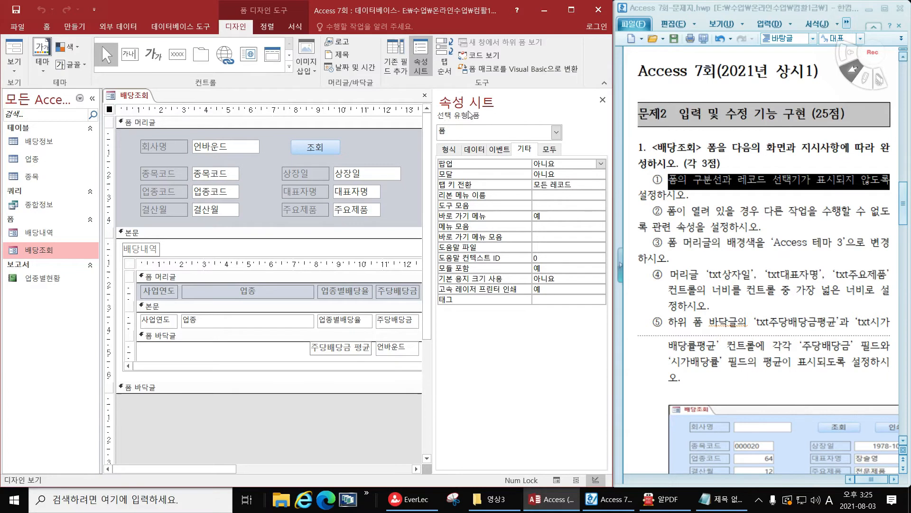
left_click(450, 149)
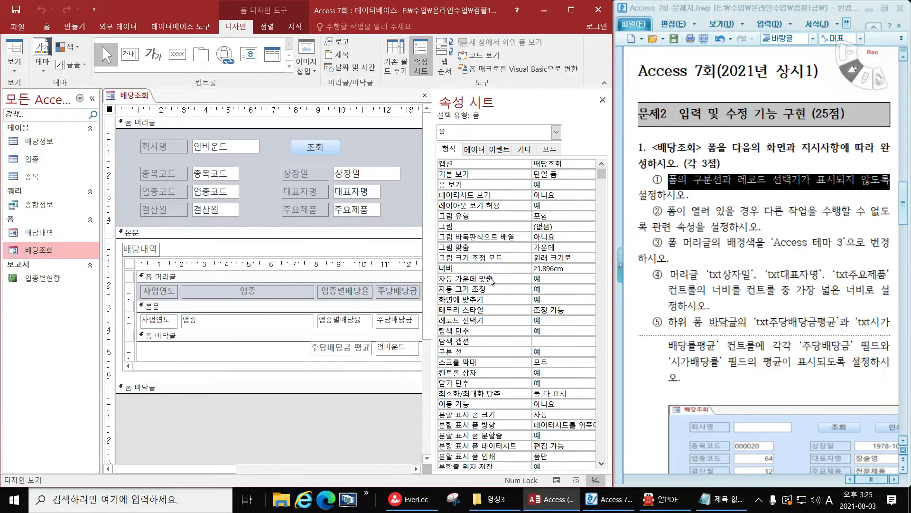
double_click(544, 351)
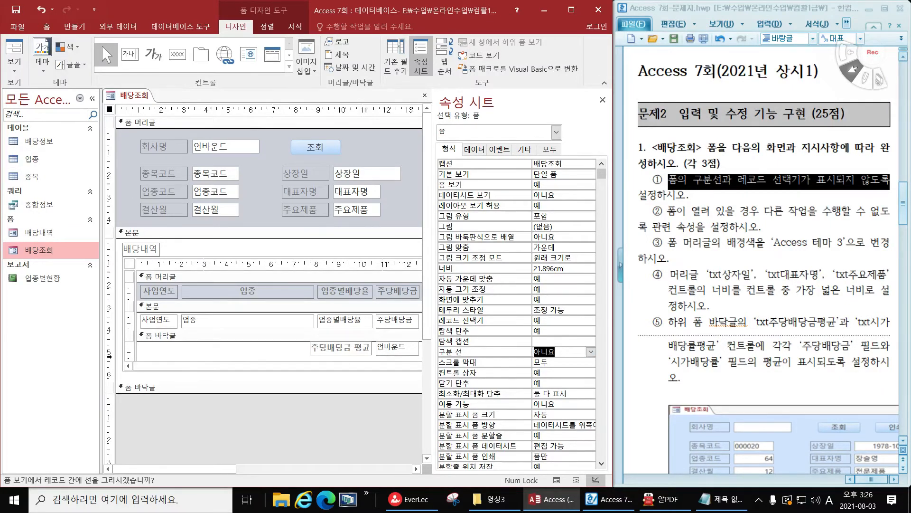
double_click(550, 320)
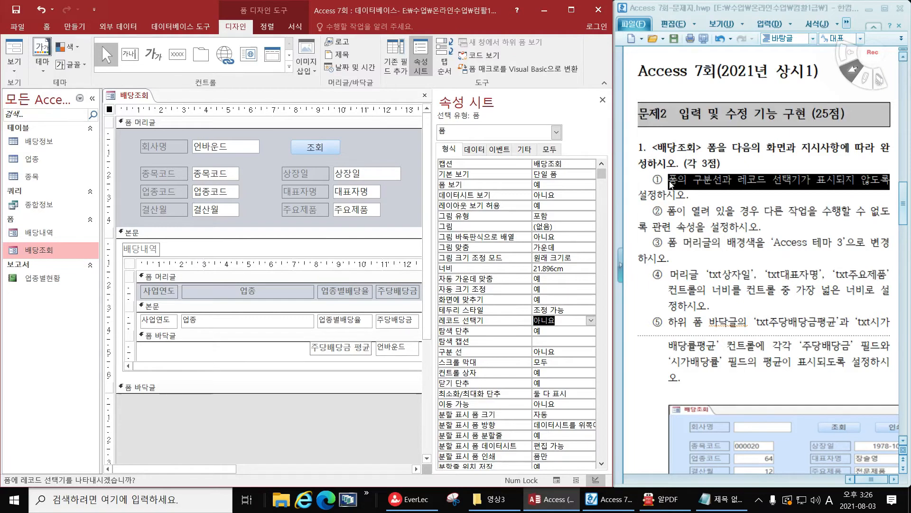
Highlight instruction ② in the problem document and display the 배당조회 form in Form View with the property sheet closed
left_click(695, 221)
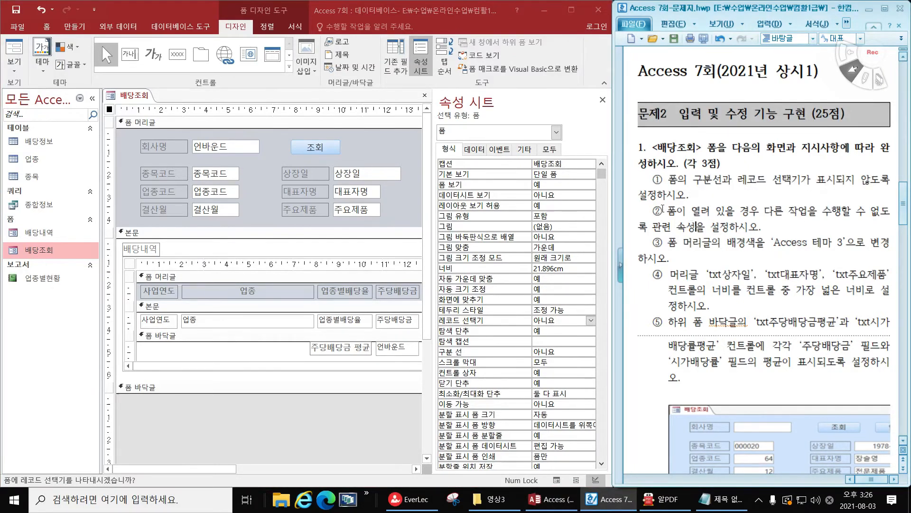
left_click_drag(671, 209, 654, 230)
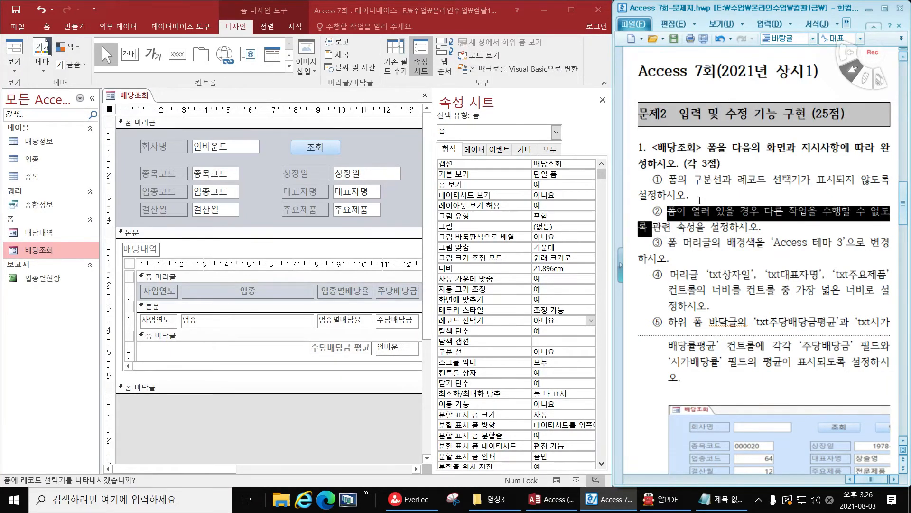
left_click(603, 100)
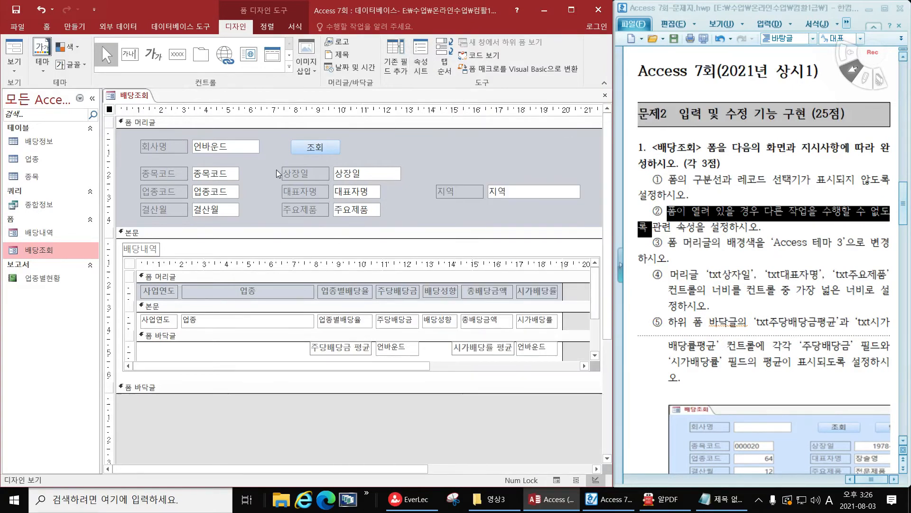
left_click(14, 67)
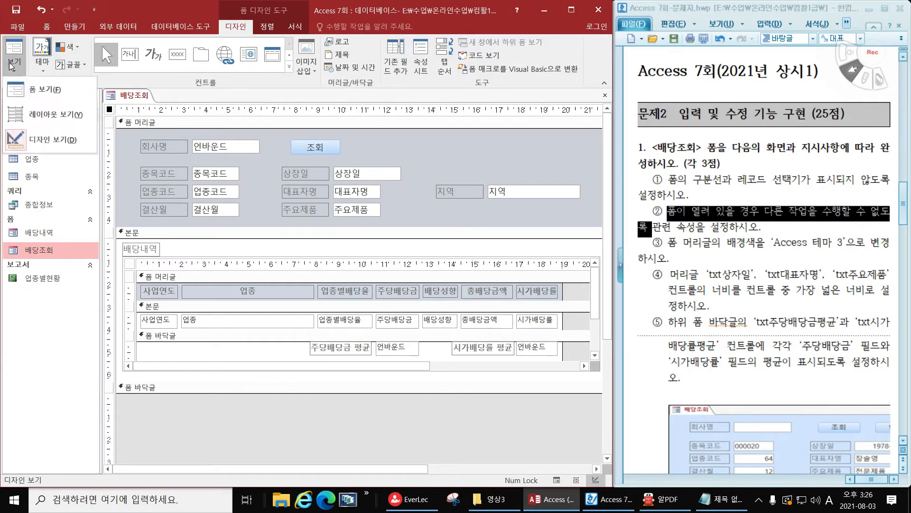
left_click(32, 95)
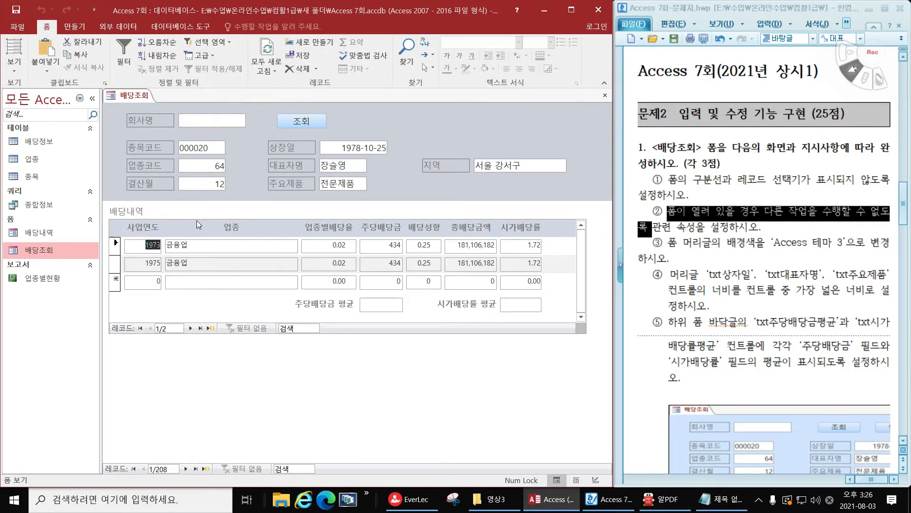
Test access to other objects while the form is open by opening the 배당정보 table, switching between both and closing the table
left_click(35, 141)
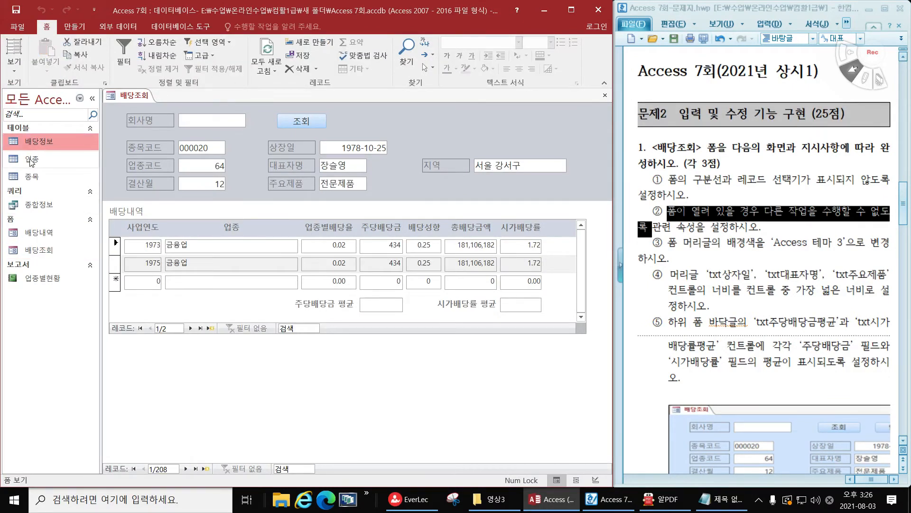
left_click(29, 160)
left_click(32, 175)
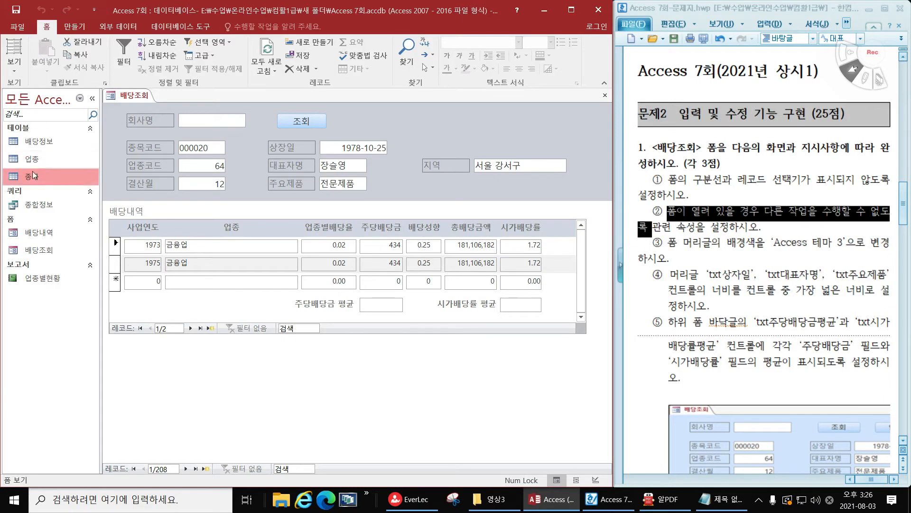
double_click(42, 142)
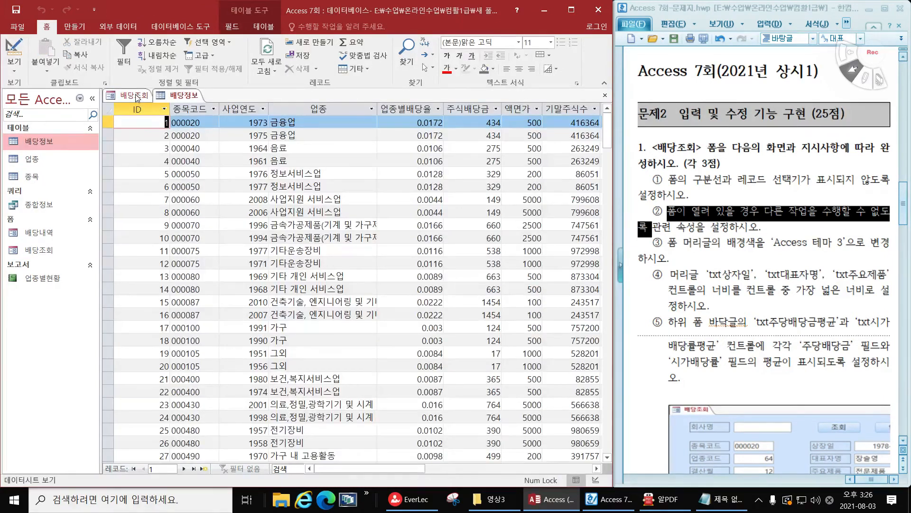
left_click(136, 98)
left_click(179, 97)
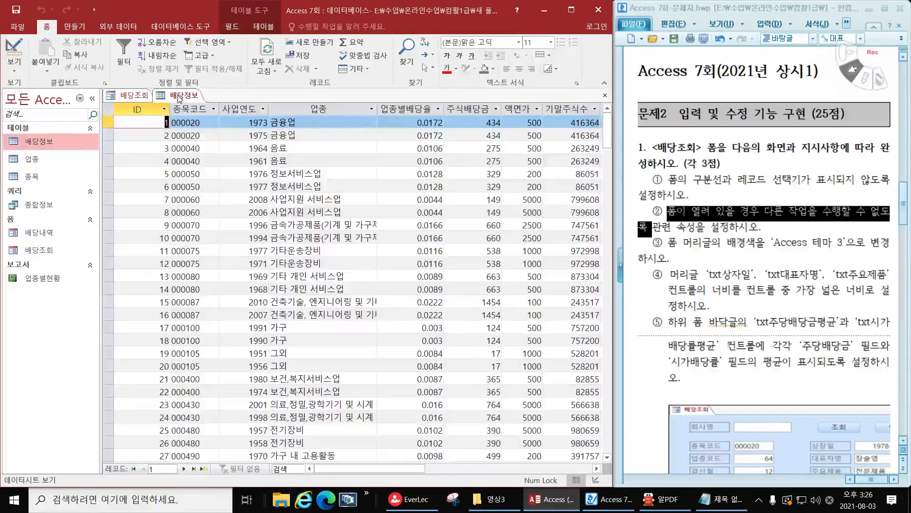
left_click(605, 95)
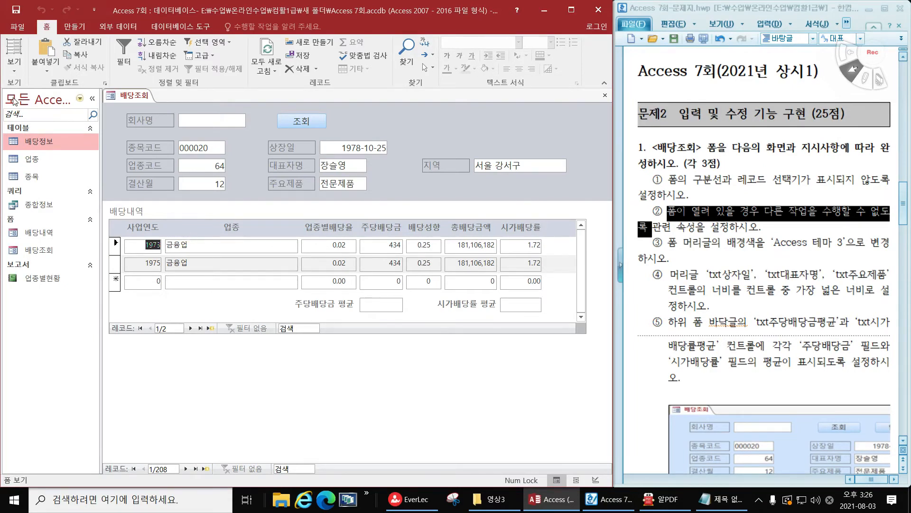
Return the 배당조회 form to Design View and set its Modal (모달) property to 예
left_click(15, 67)
left_click(32, 130)
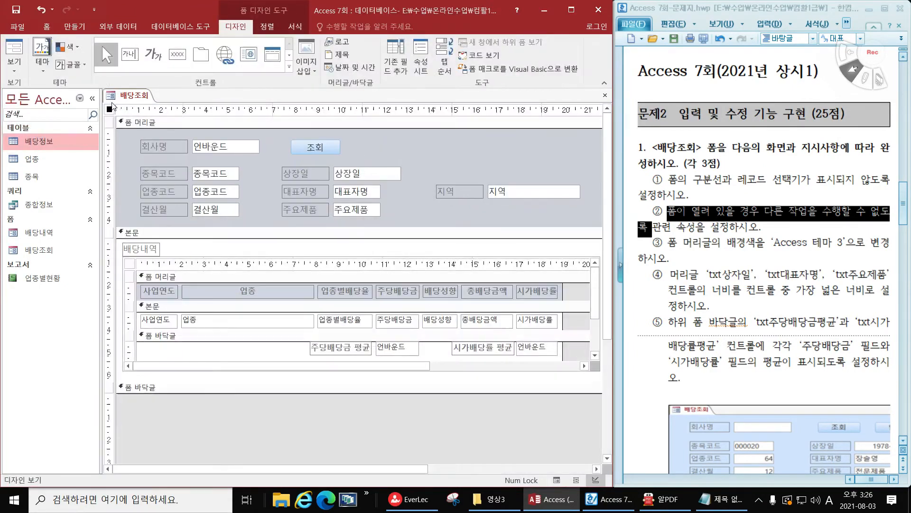
left_click(417, 68)
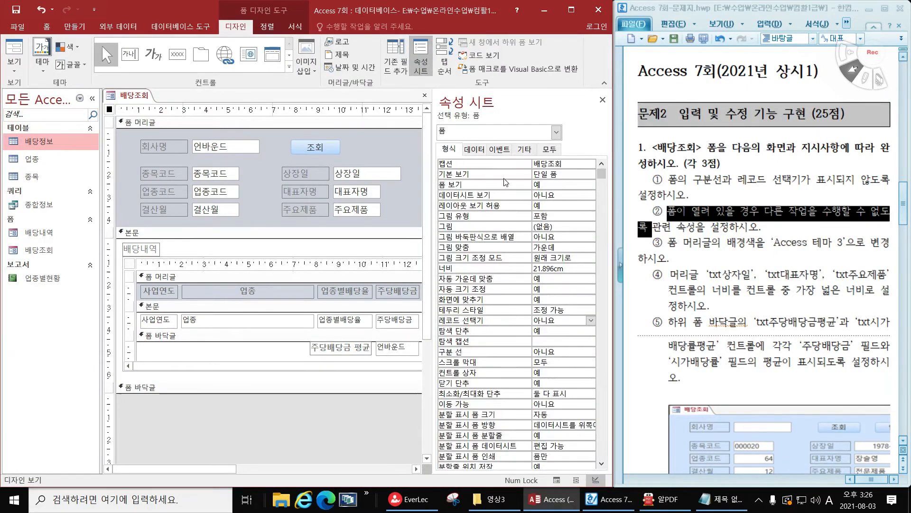
left_click(525, 151)
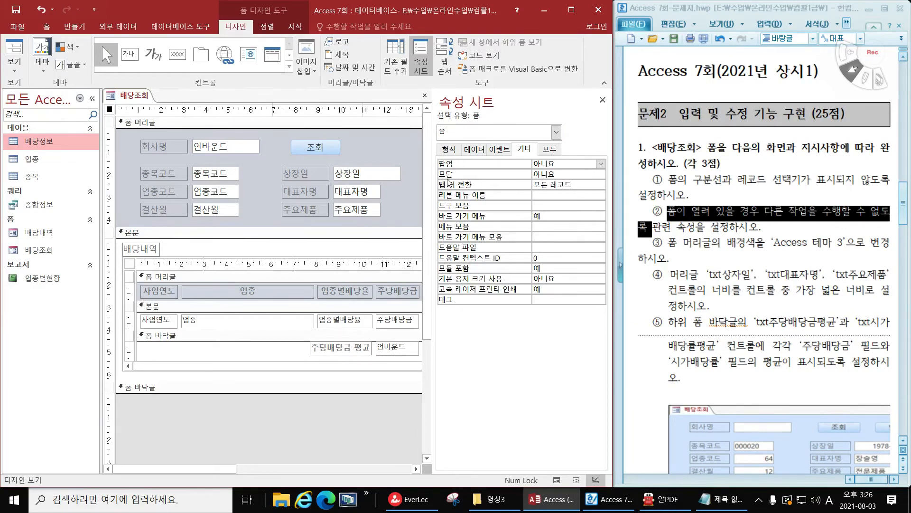
double_click(558, 174)
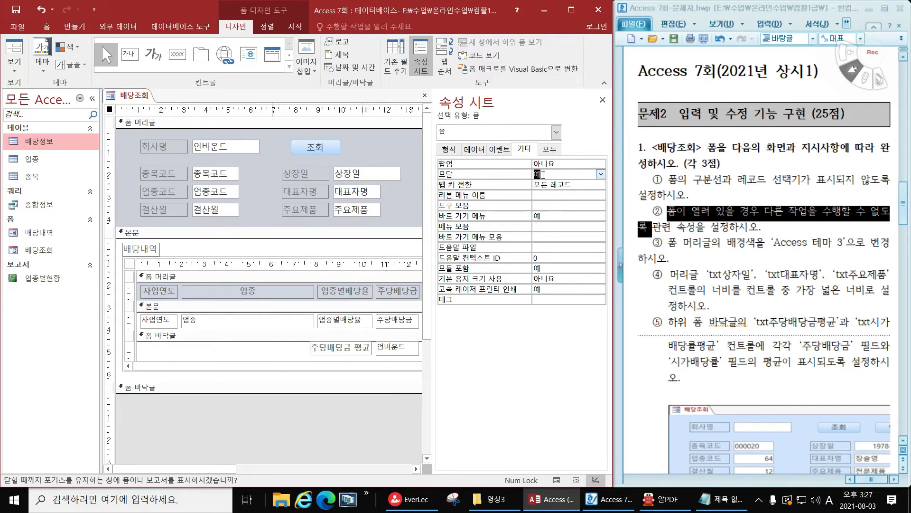
Check the modal form's behaviour in Form View and return to Design View
left_click(18, 51)
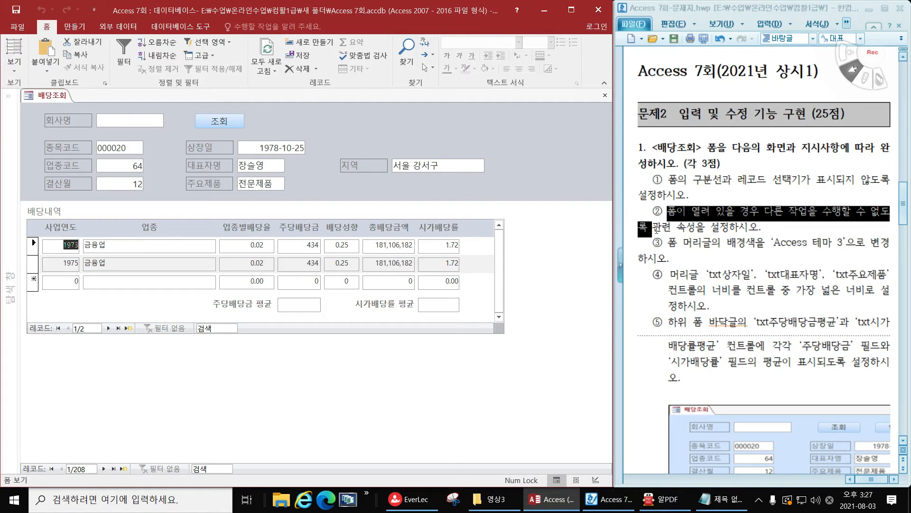
left_click(14, 67)
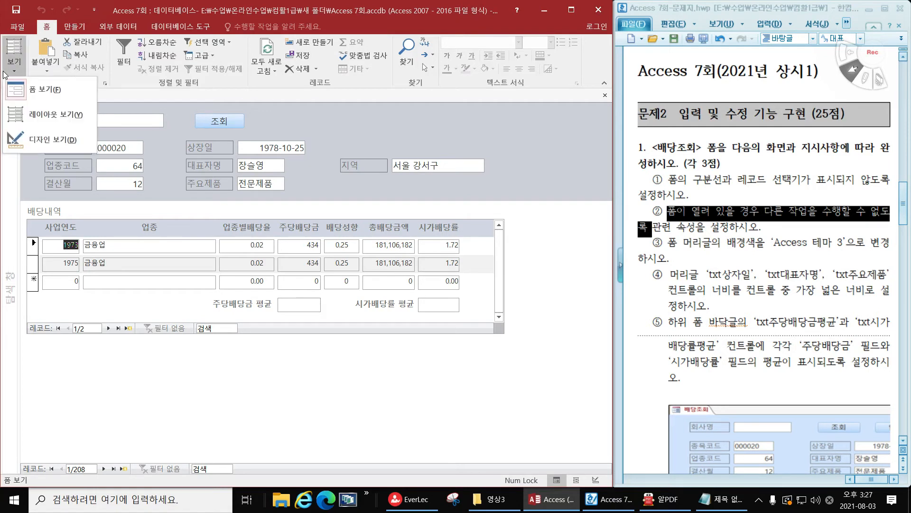
left_click(39, 142)
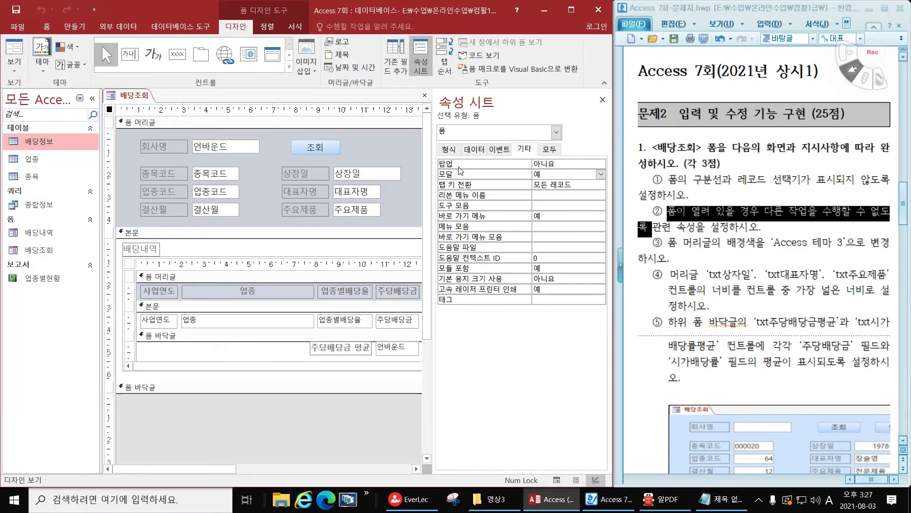
Set the form's pop-up (팝업) property to 예, check it in Form View, and close the form saving the changes
left_click(567, 163)
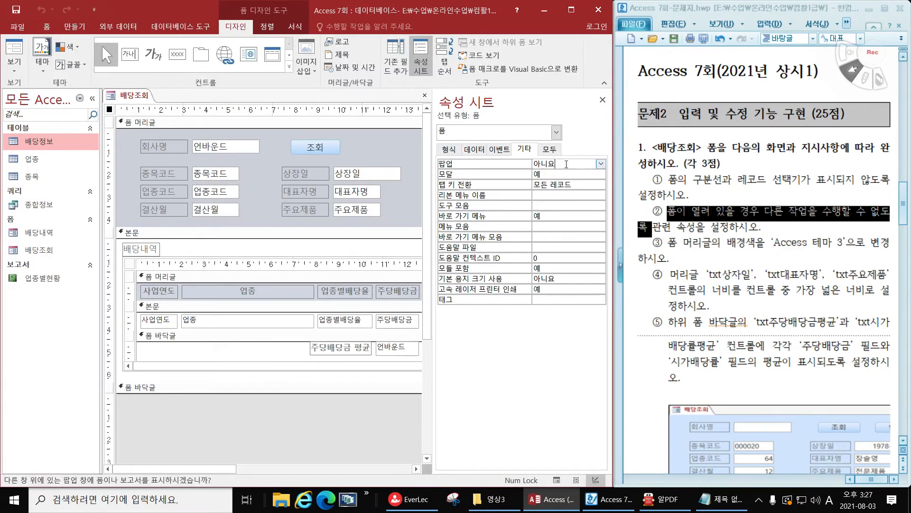
double_click(533, 164)
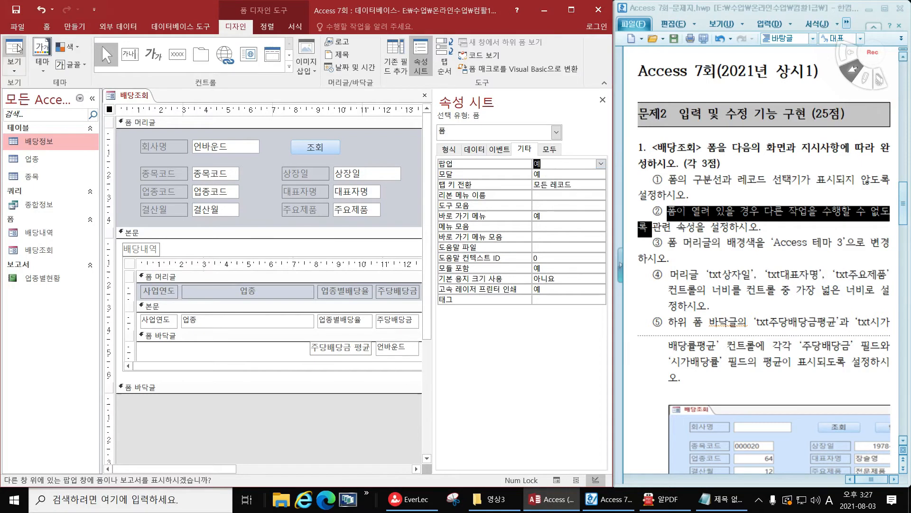
left_click(18, 47)
left_click_drag(244, 113, 353, 145)
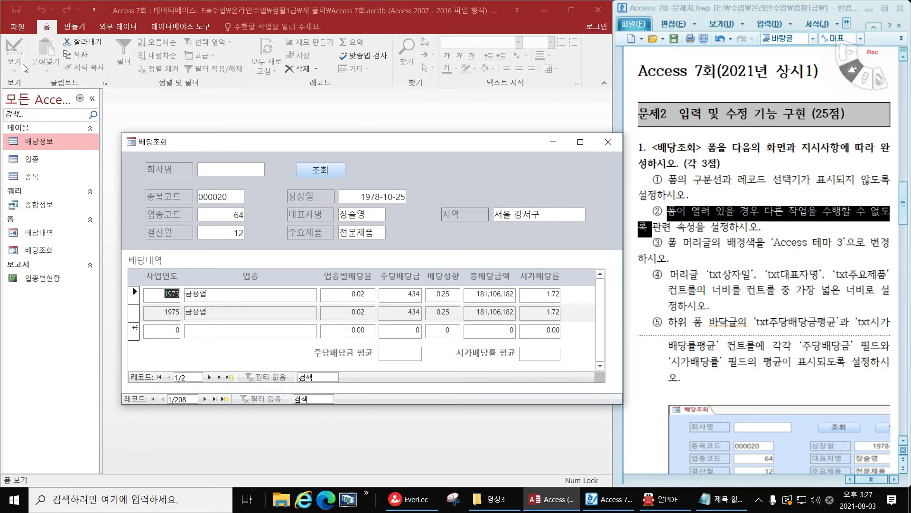
left_click(614, 142)
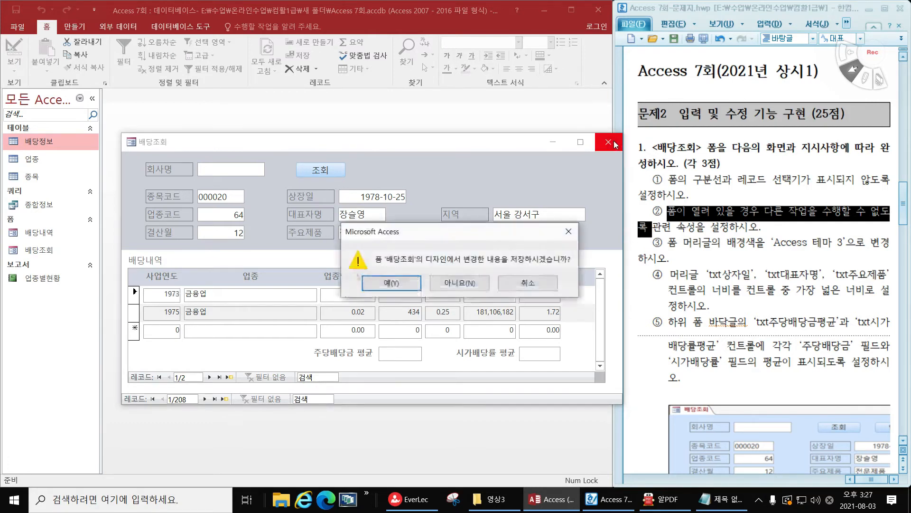
left_click(387, 284)
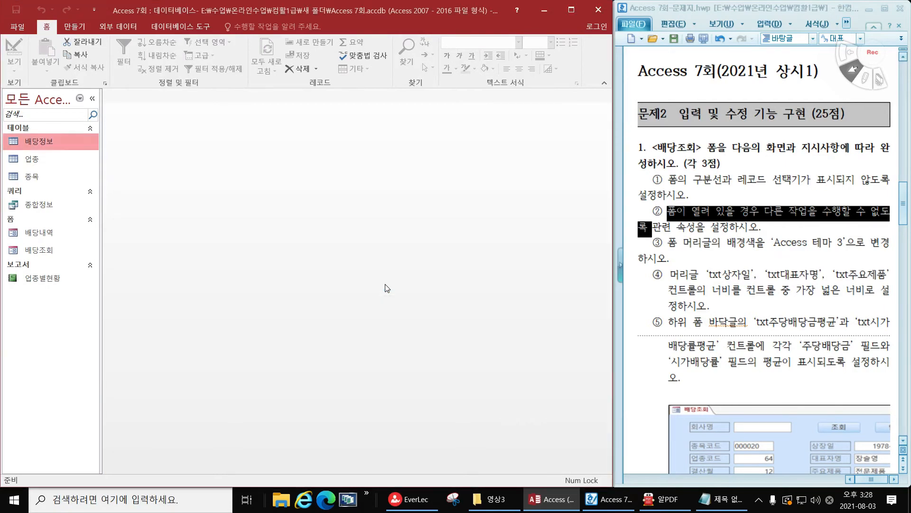
Reopen the 배당조회 form through Design View, examine its pop-up window in Form View and close it
left_click(46, 236)
left_click(50, 247)
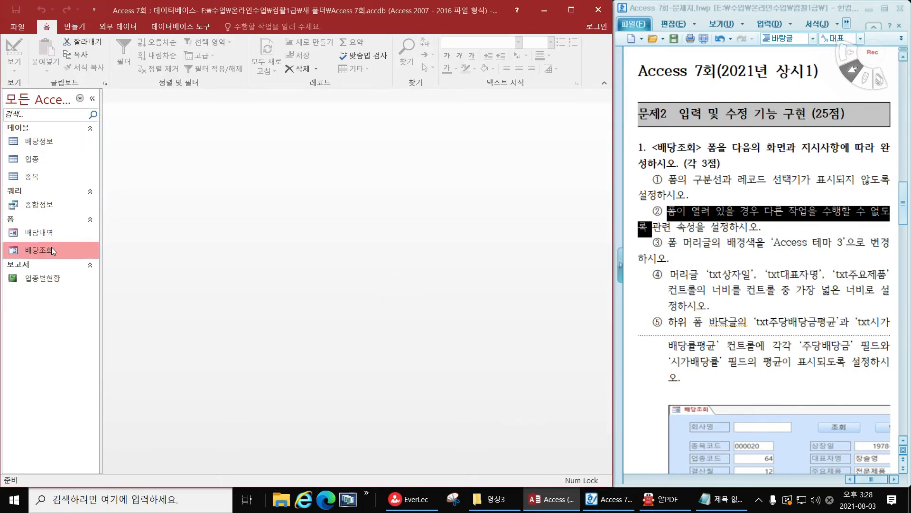
right_click(51, 247)
left_click(118, 283)
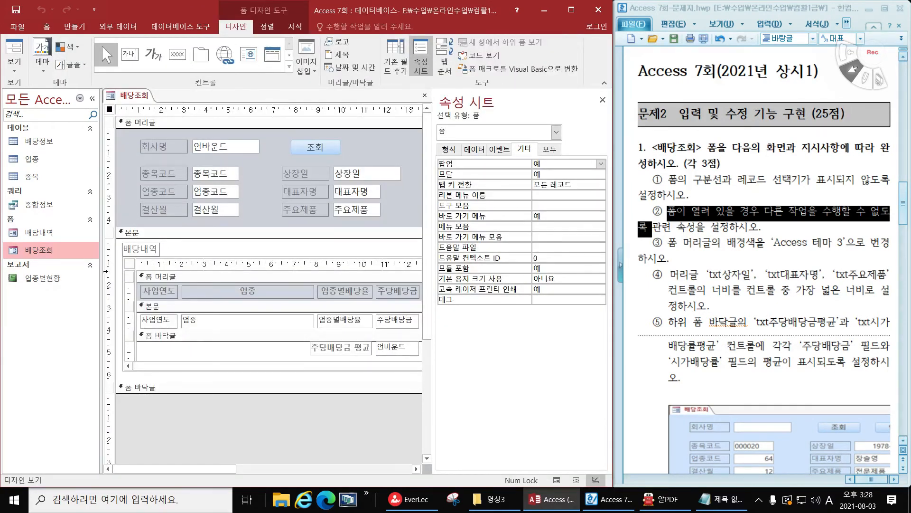
left_click(14, 49)
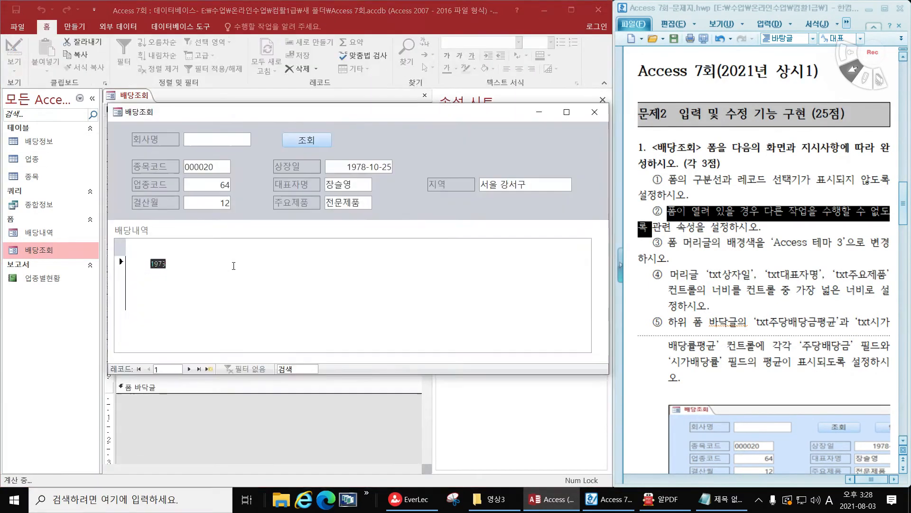
left_click_drag(178, 117, 208, 123)
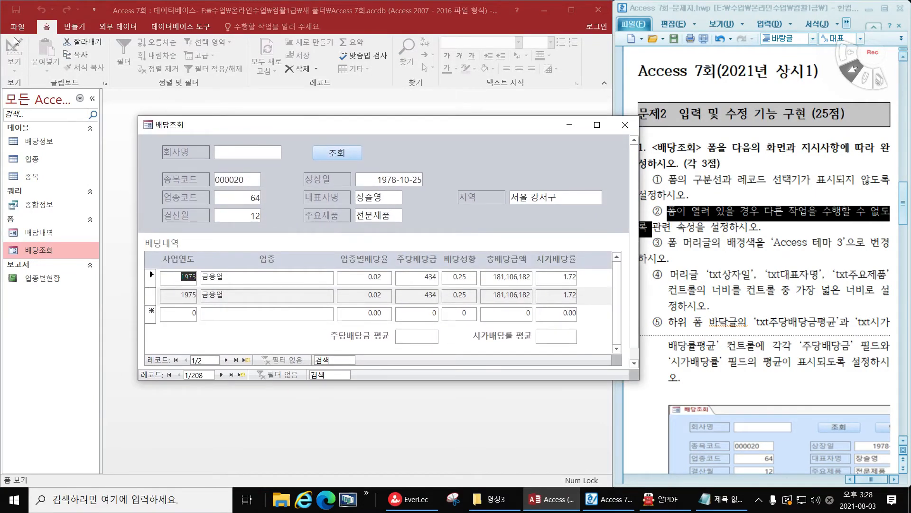
left_click(64, 250)
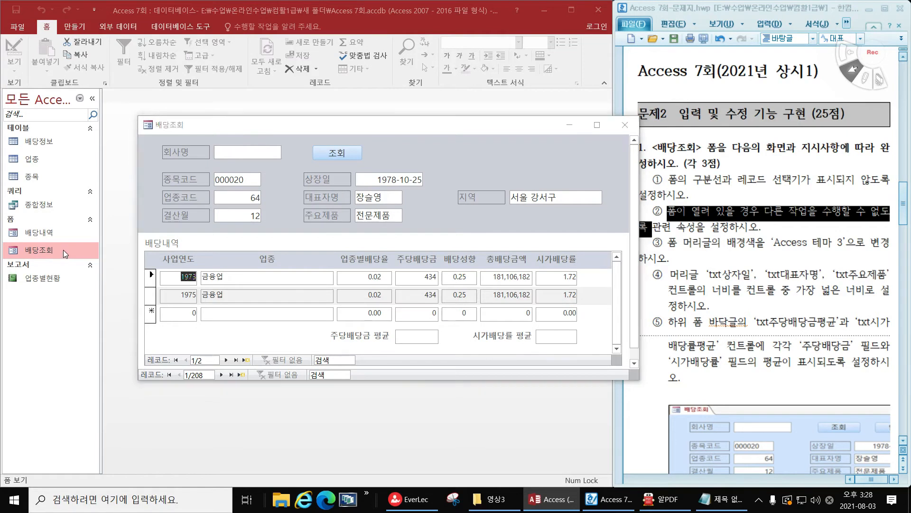
left_click(27, 251)
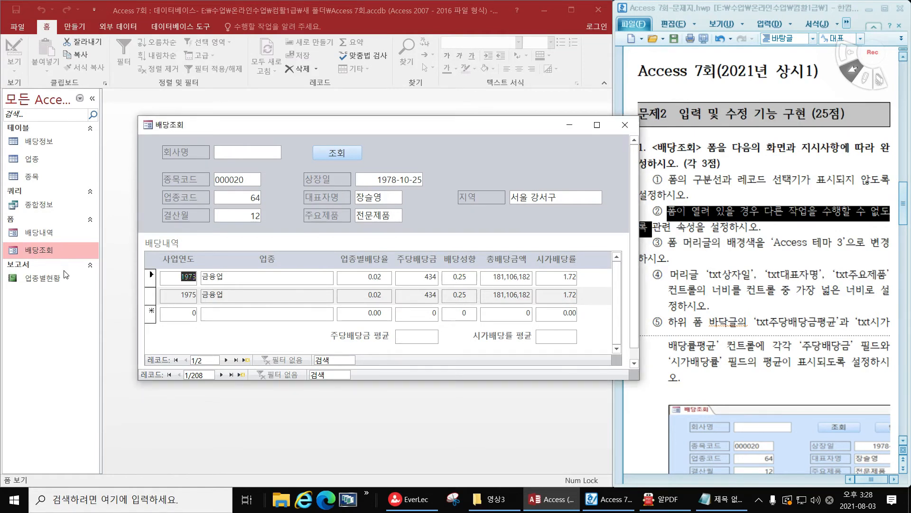
left_click(36, 252)
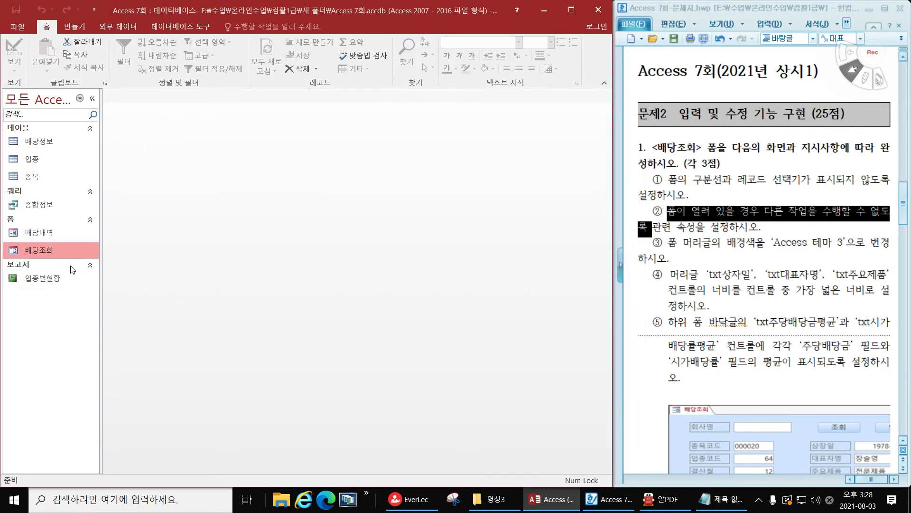
Set the 배당조회 form's pop-up (팝업) property to 아니요 in Design View and check it in Form View
right_click(72, 252)
left_click(124, 293)
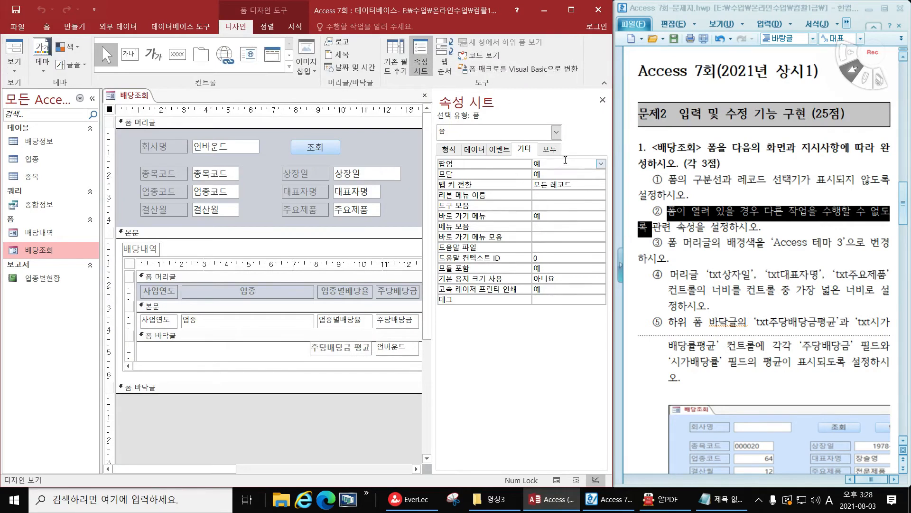
double_click(529, 165)
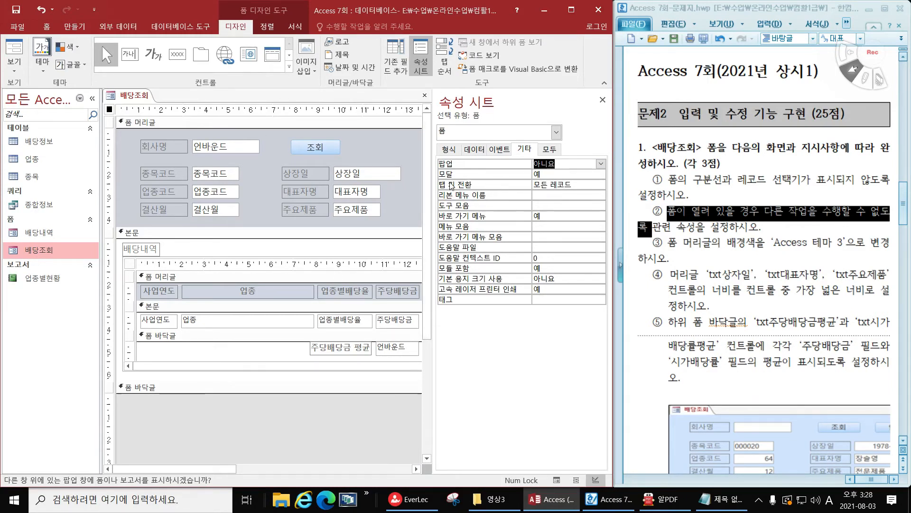
left_click(11, 48)
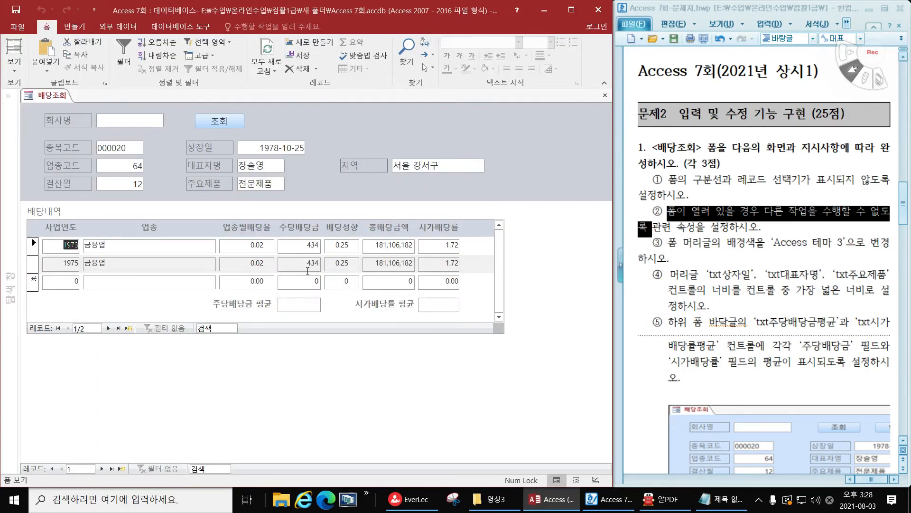
left_click(14, 71)
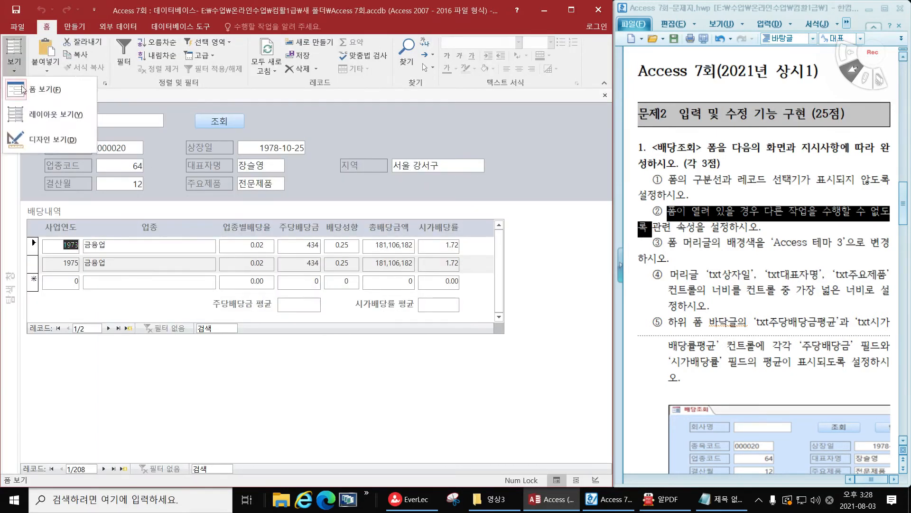
left_click(52, 138)
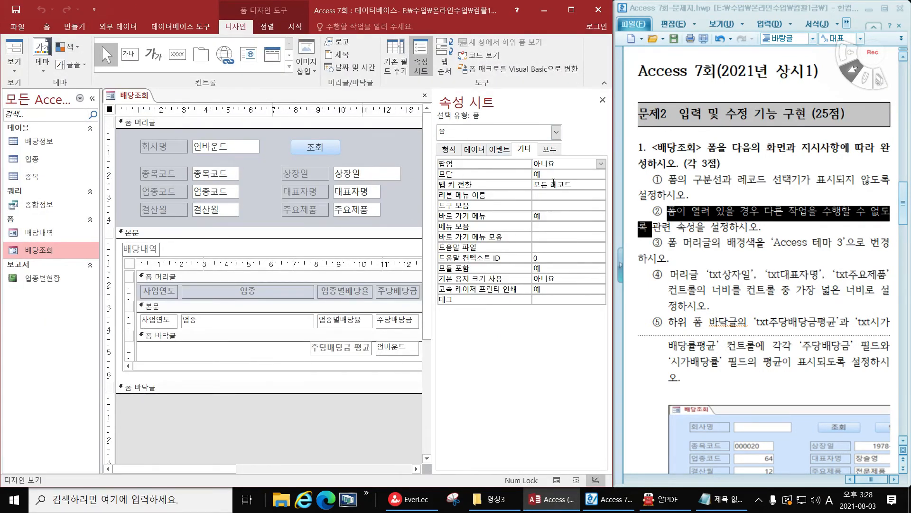
Set the background colour (배경색) of the 배당조회 form header to Access 테마 3 with the navigation pane collapsed
left_click(695, 228)
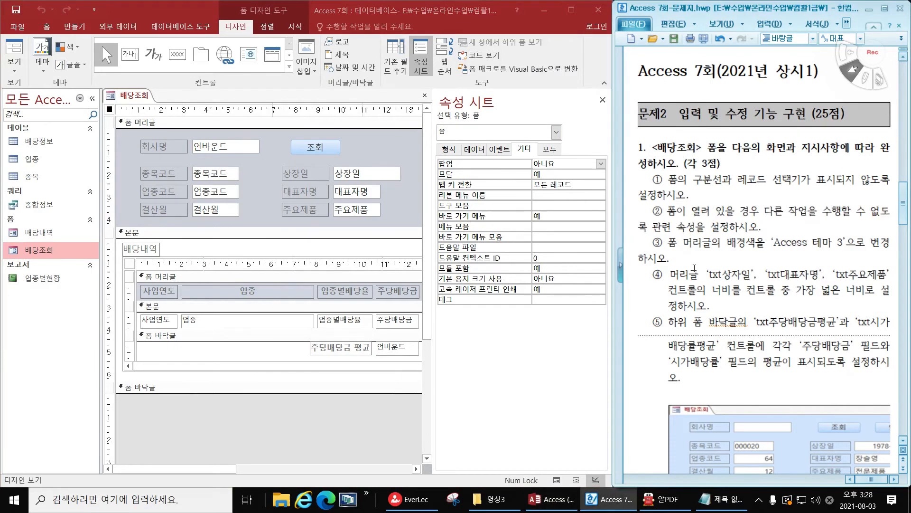
left_click(92, 98)
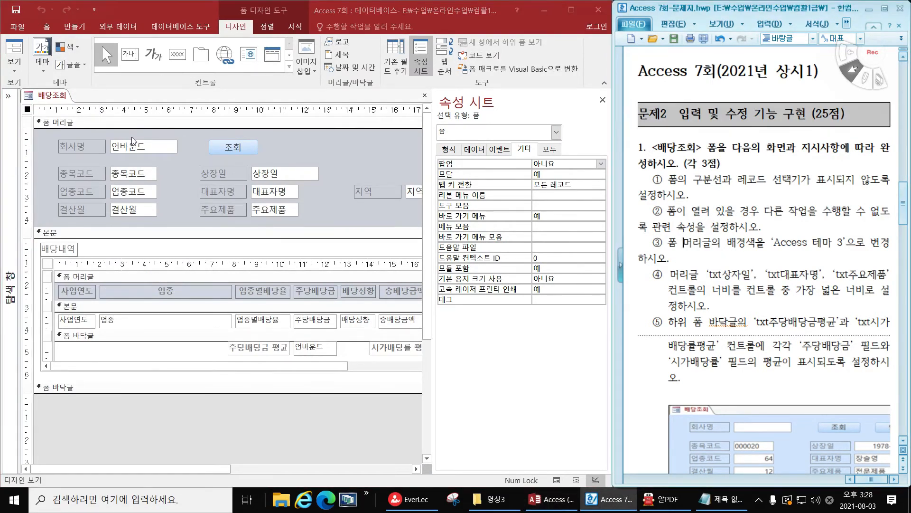
left_click(162, 125)
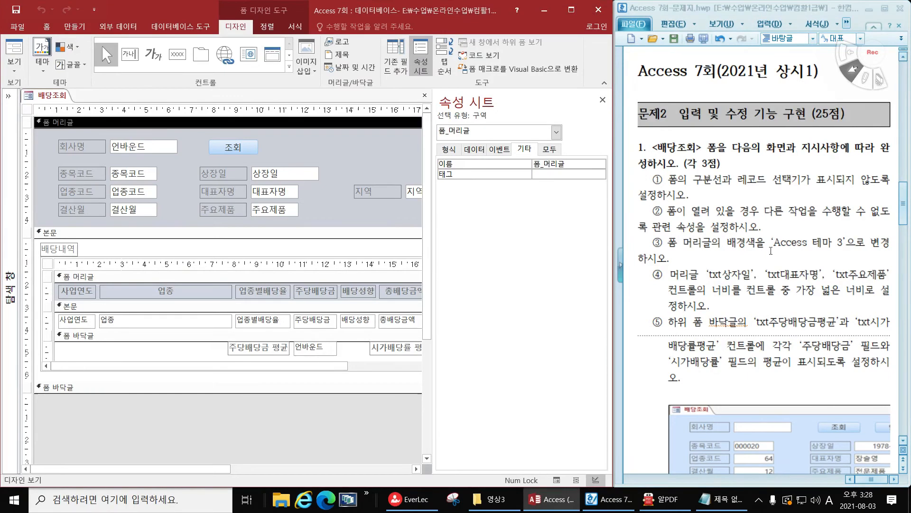
left_click(449, 149)
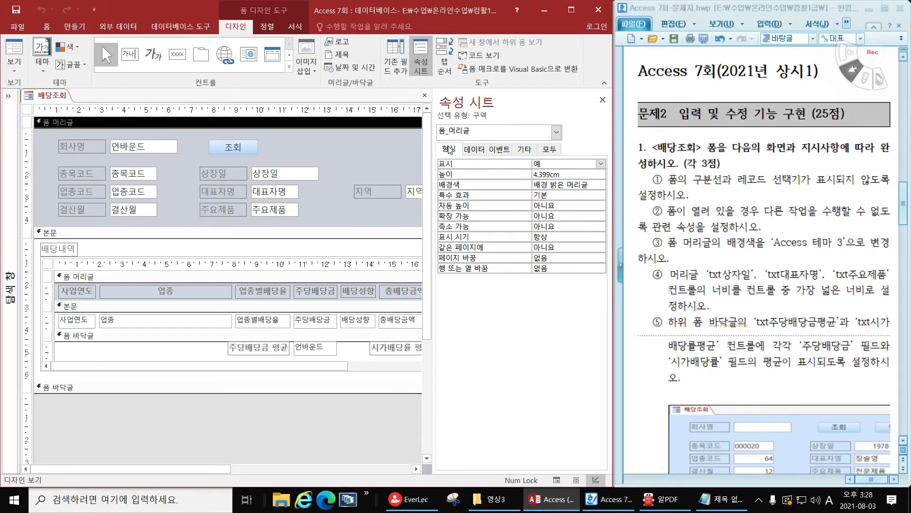
left_click(574, 183)
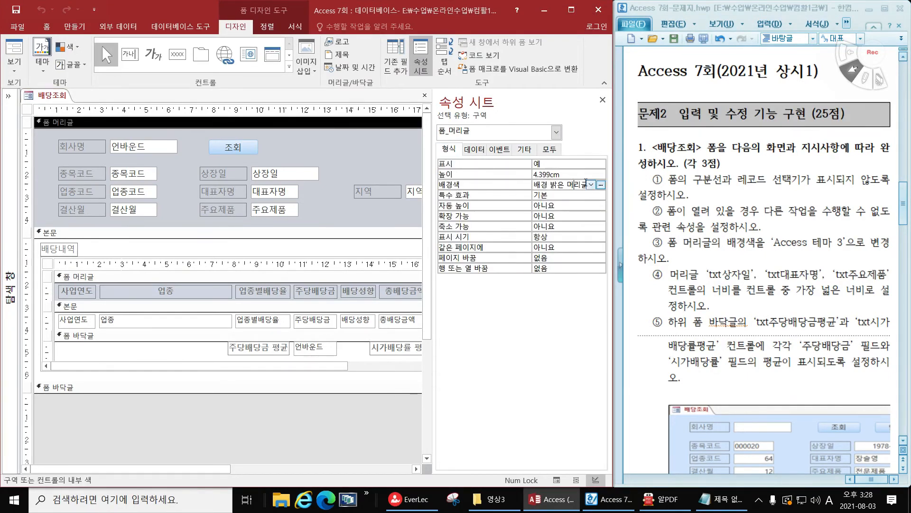
left_click(591, 185)
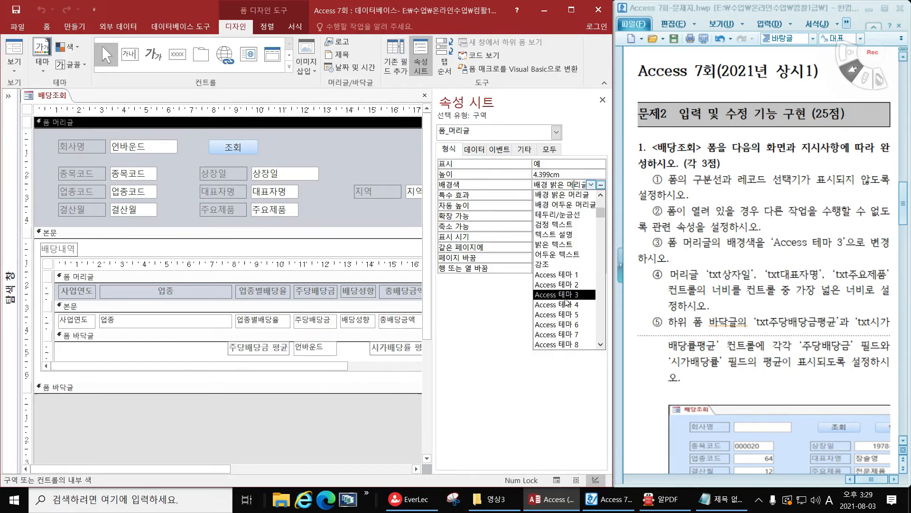
left_click(567, 295)
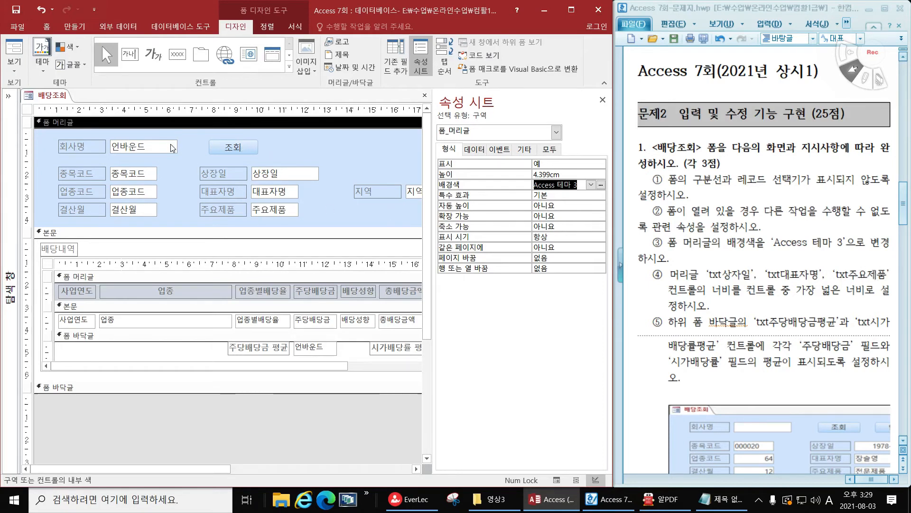
Resize the txt상장일, txt대표자명 and txt주요제품 text boxes in the form header to the widest width (가장 넓은 너비에)
left_click(302, 173)
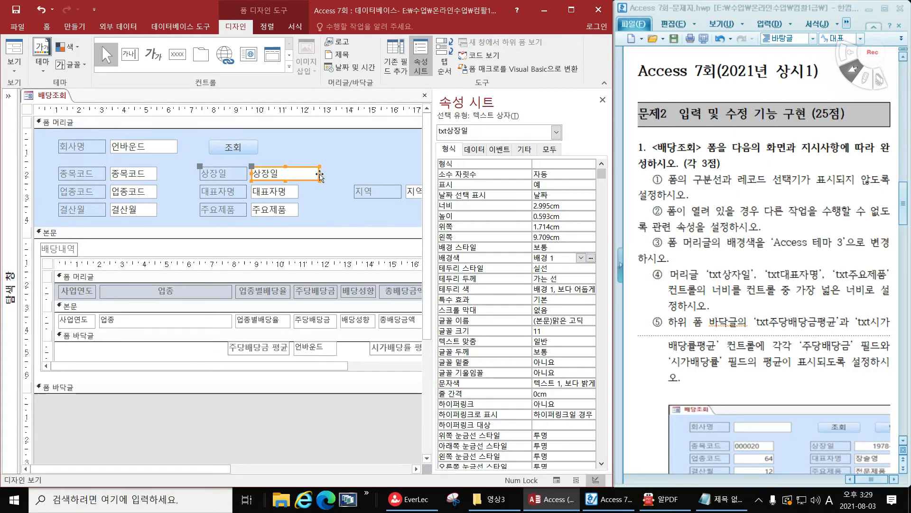
left_click(292, 196)
left_click(303, 174, "shift")
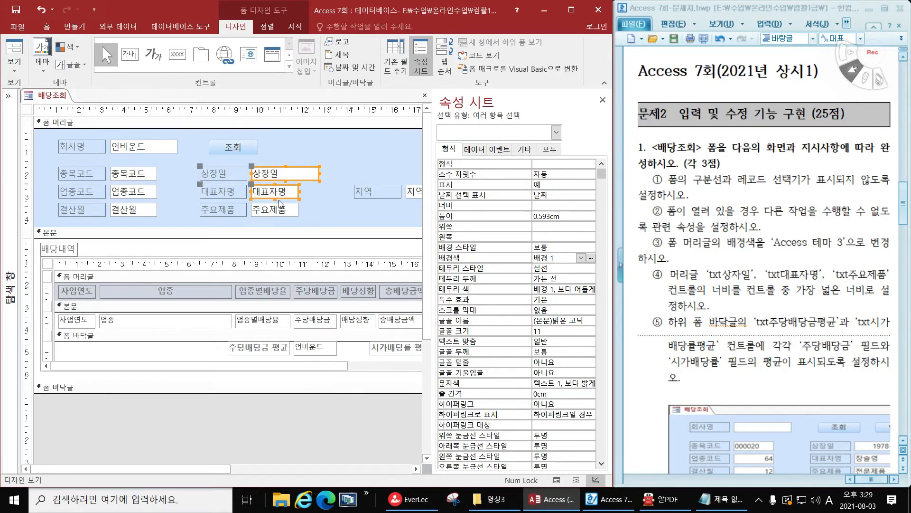
left_click(281, 213, "shift")
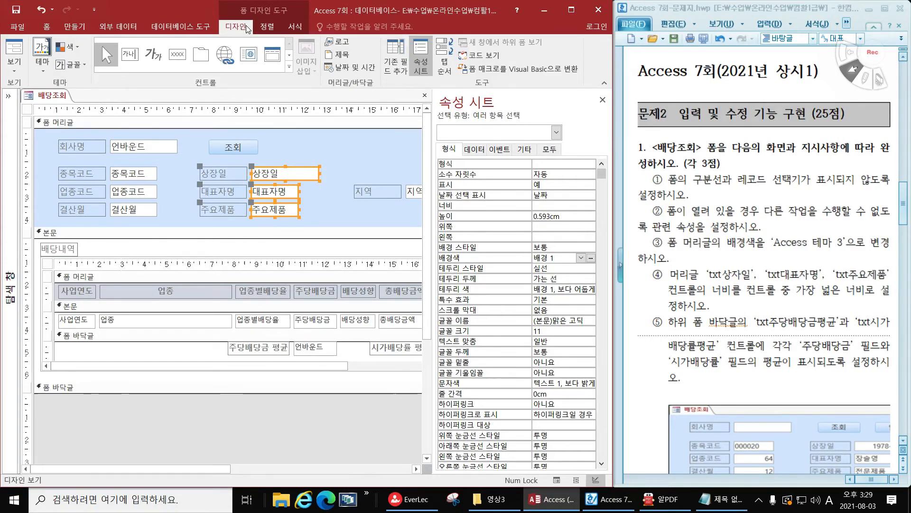
left_click(264, 28)
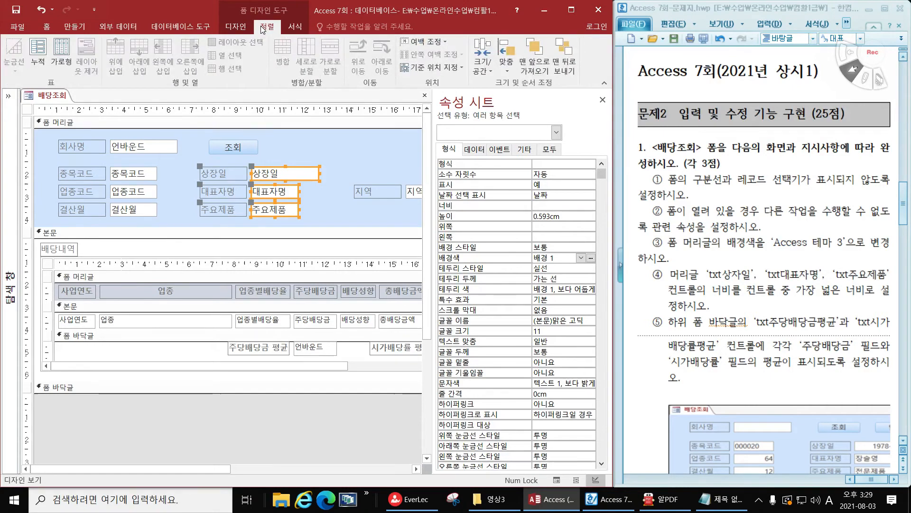
left_click(294, 27)
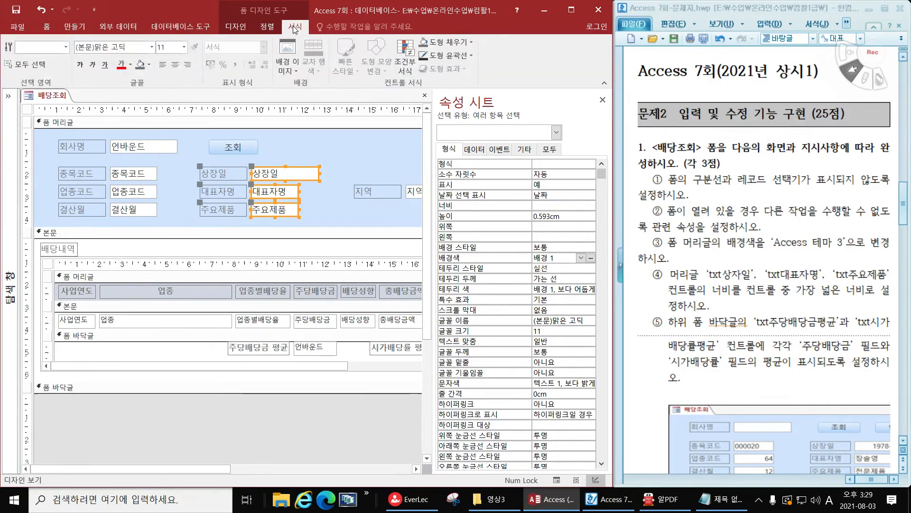
left_click(239, 27)
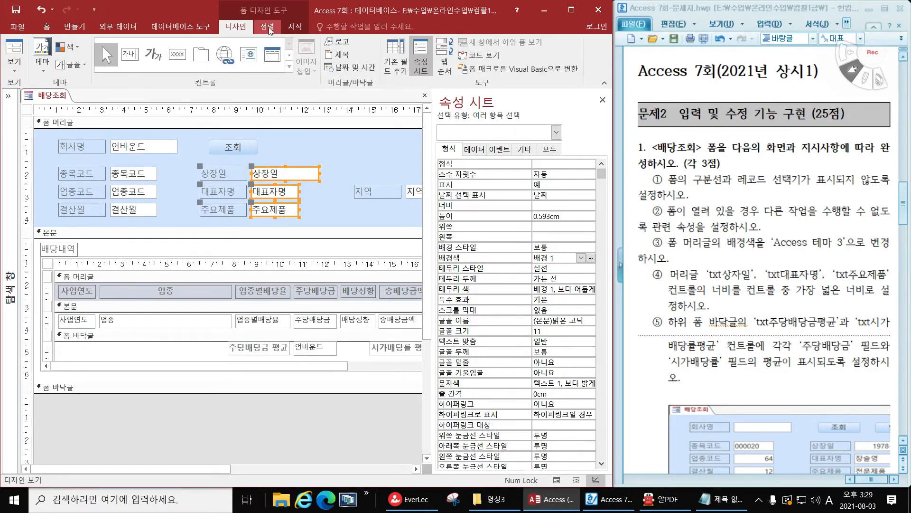
left_click(285, 27)
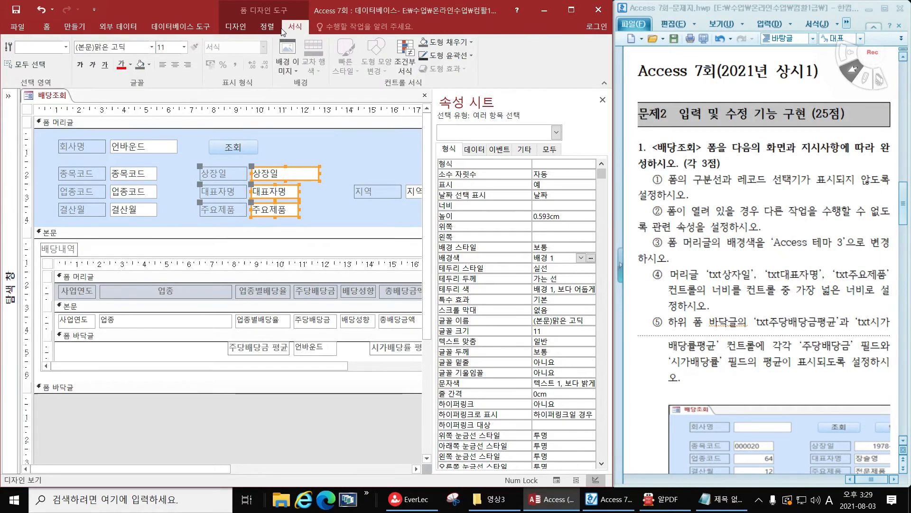
left_click(269, 29)
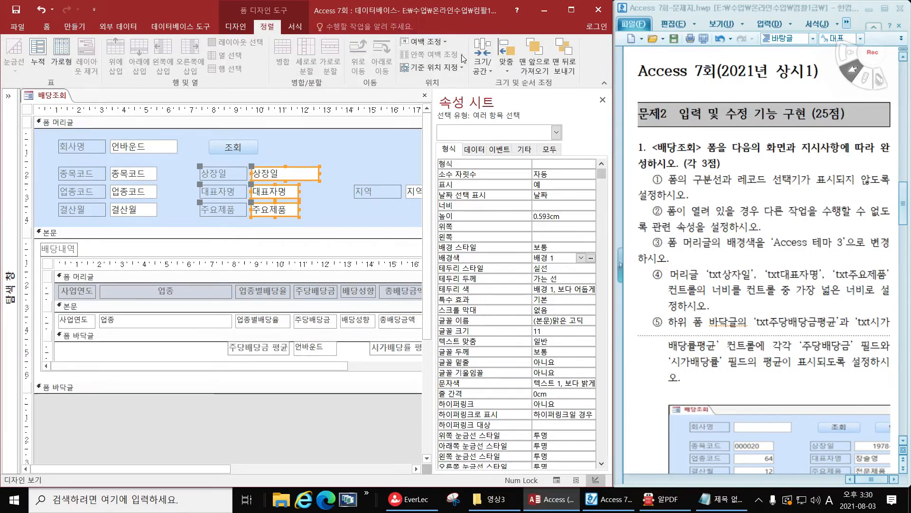
left_click(481, 69)
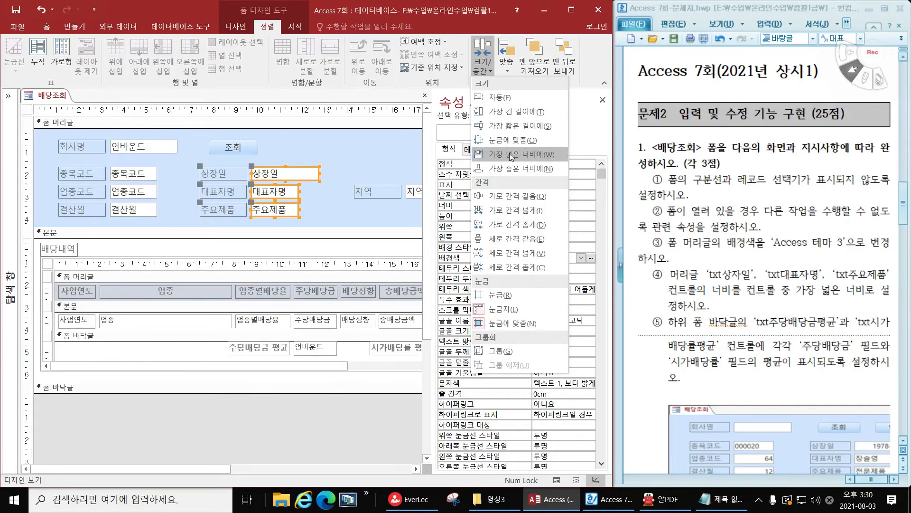
left_click(537, 155)
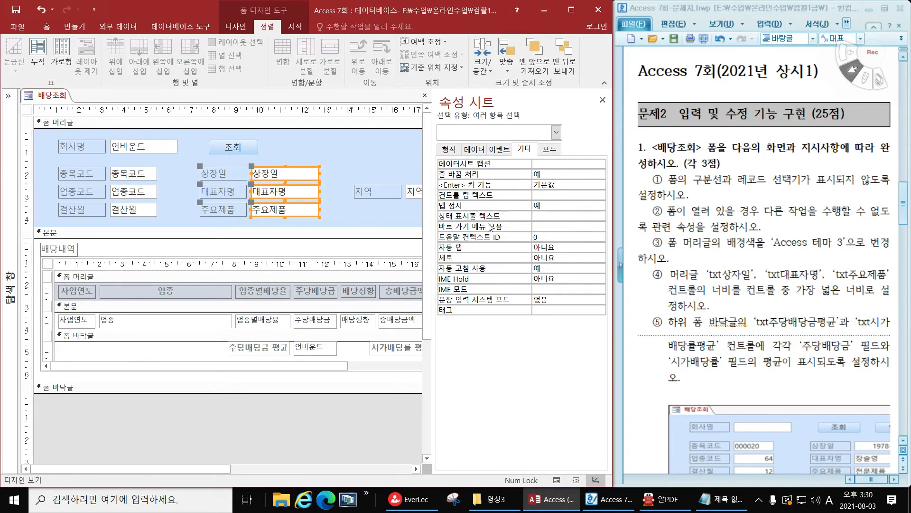
left_click(343, 164)
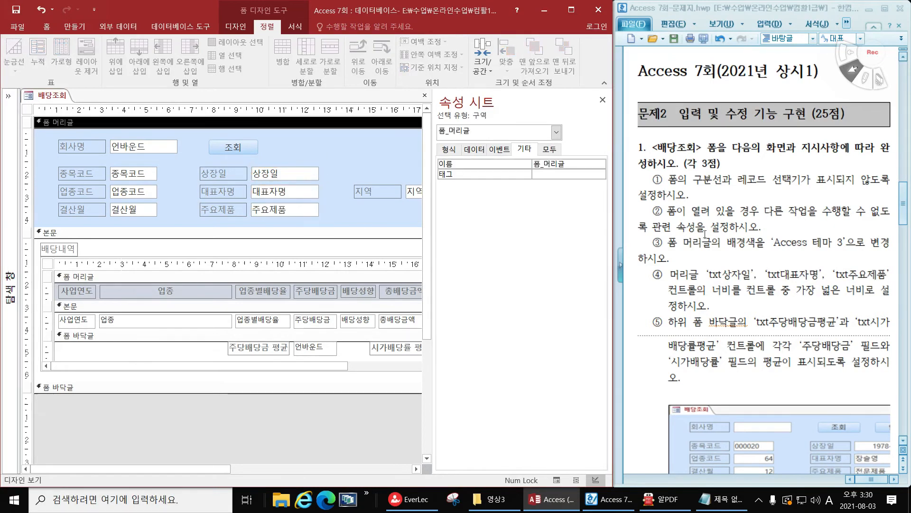
Set the txt주당배당금평균 text box in the subform footer (폼 바닥글) to =Avg([주당배당금])
scroll(712, 266, "down", 2)
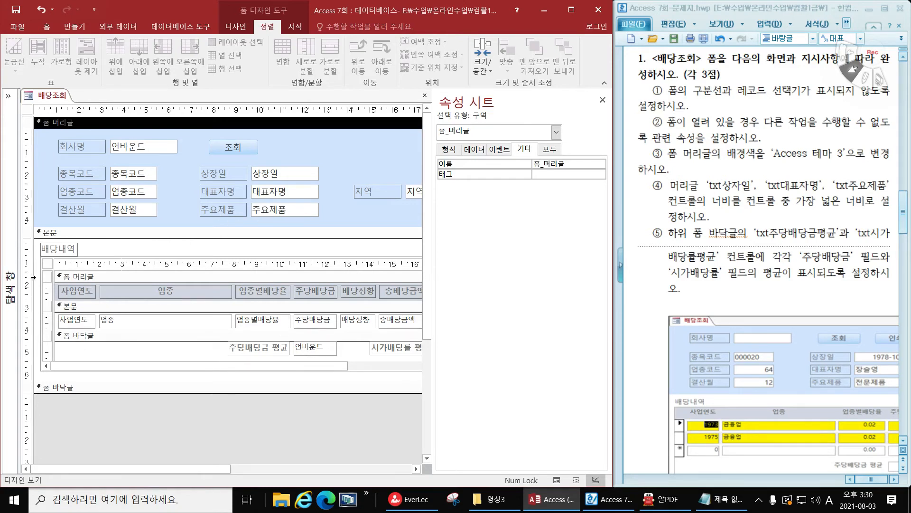
left_click(134, 265)
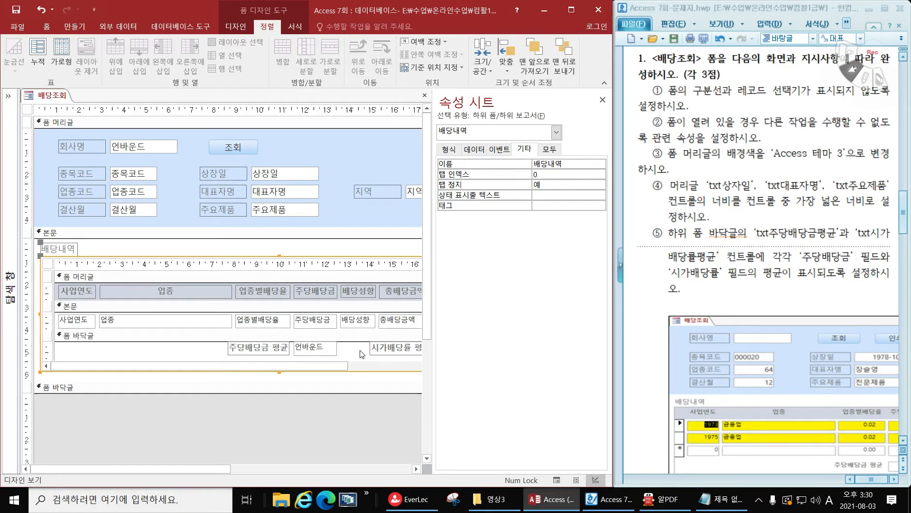
left_click(262, 351)
left_click(317, 349)
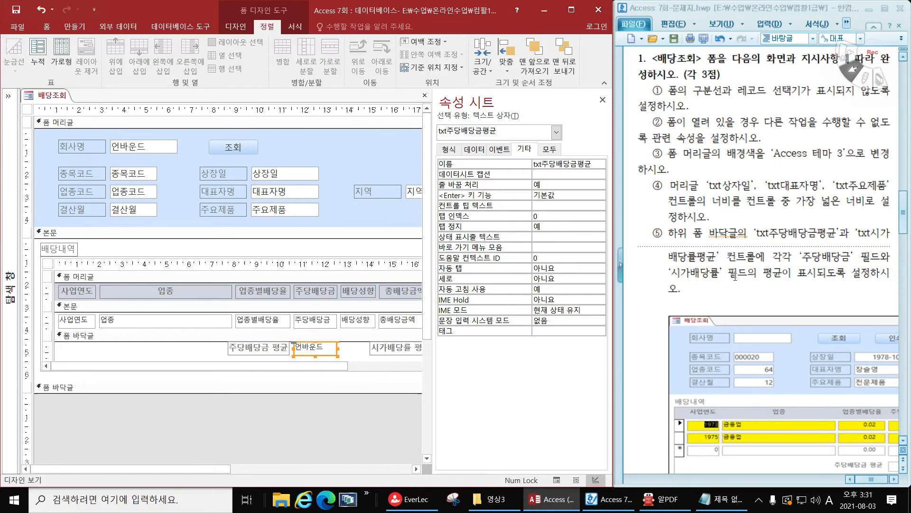
double_click(768, 273)
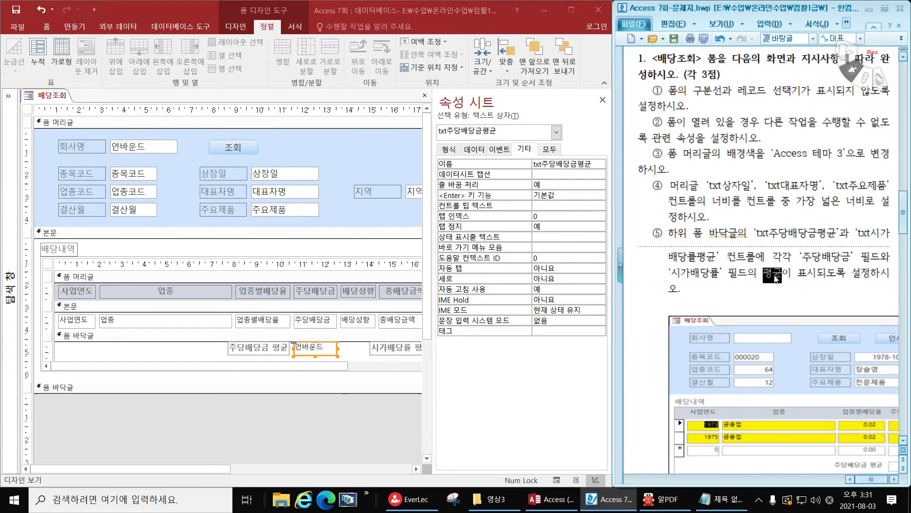
left_click(318, 350)
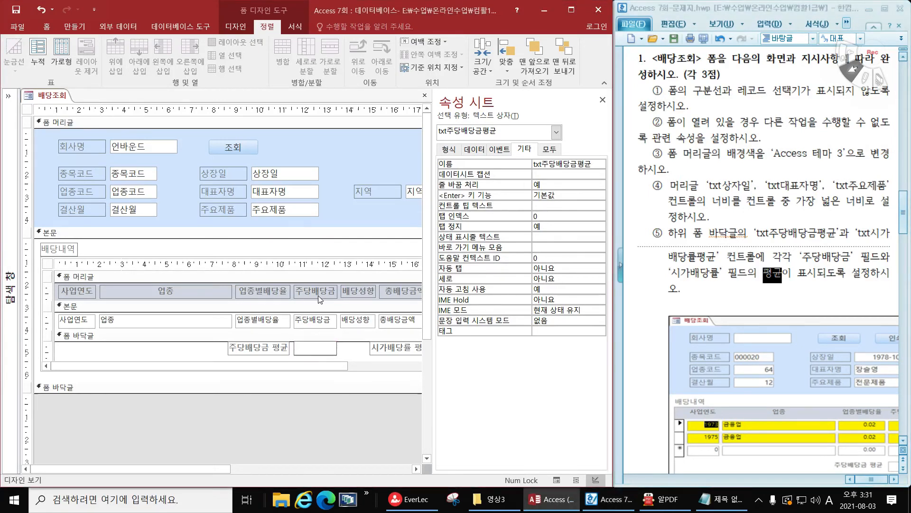
type("=avg(")
key("Hangul")
type("ㅈㅜㄷㅏㅇ")
type("ㅂㅐㄷㅏㅇㄱ")
type(")")
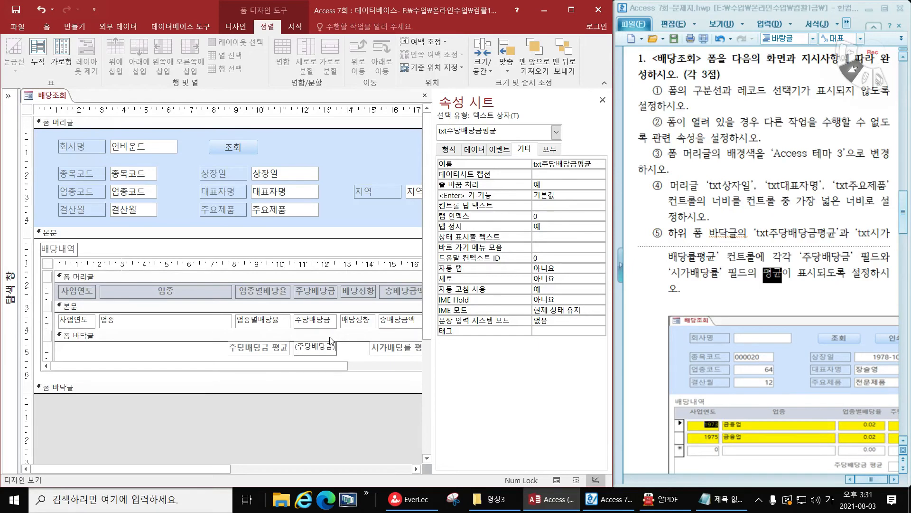
key("Return")
Set the txt시가배당률평균 text box in the subform footer to =Avg([시가배당률]) and check both averages in Form View
left_click_drag(332, 367, 417, 369)
left_click(383, 351)
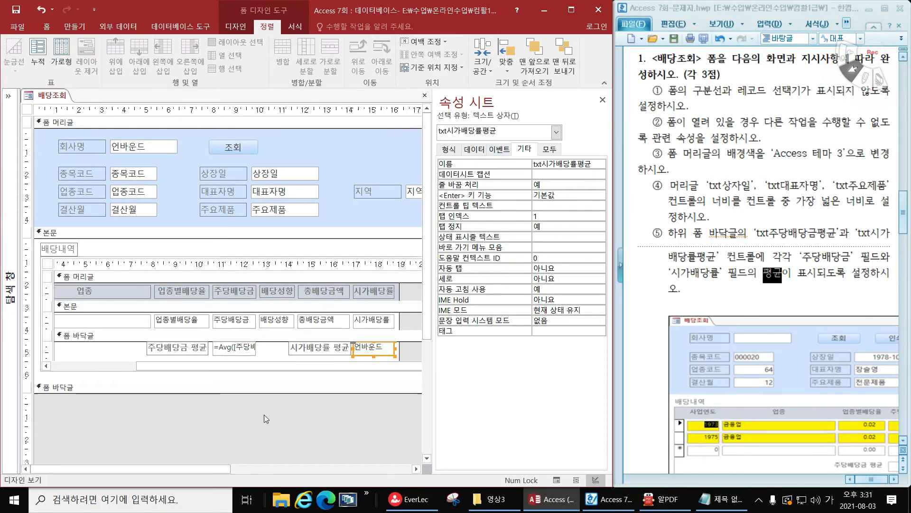
left_click(367, 351)
type("ㅁ")
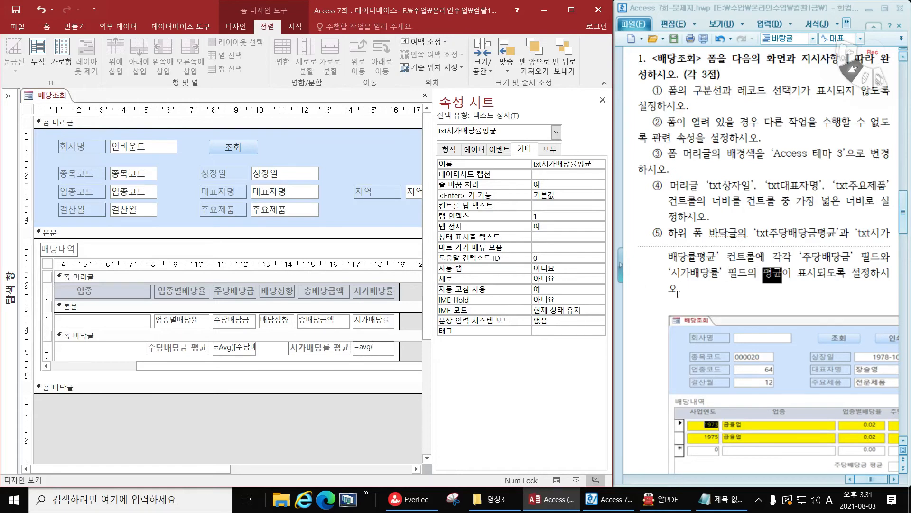
type("[시가배당ㄹ")
type("률])")
key("Return")
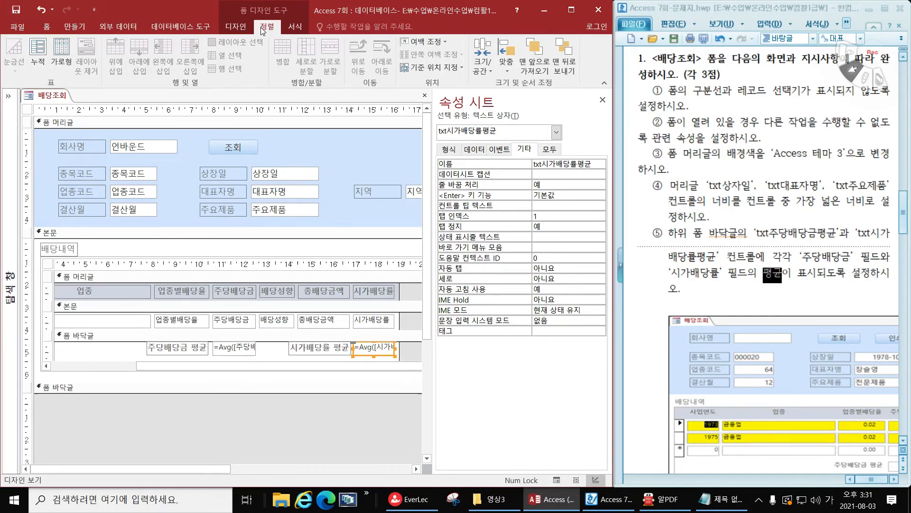
left_click(236, 26)
left_click(14, 47)
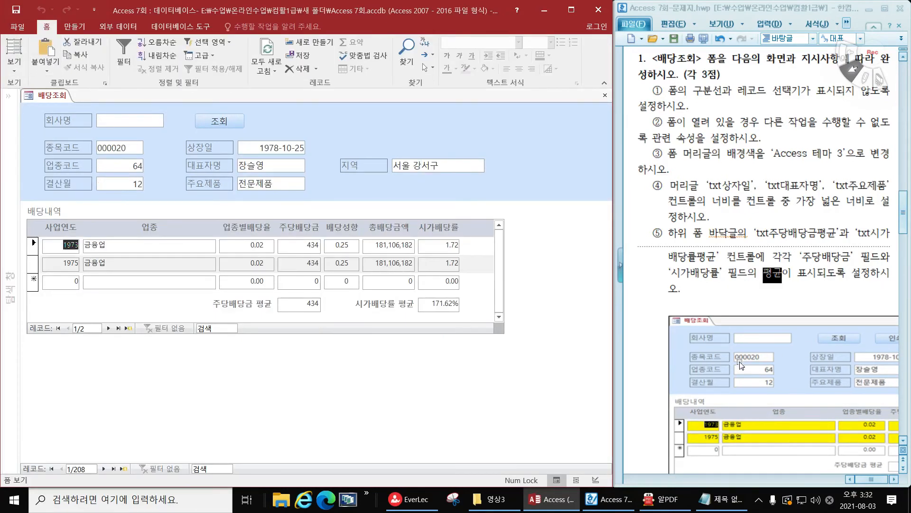
Shrink the sample form picture in the exam document so its full width fits in the visible page
scroll(741, 363, "down", 3)
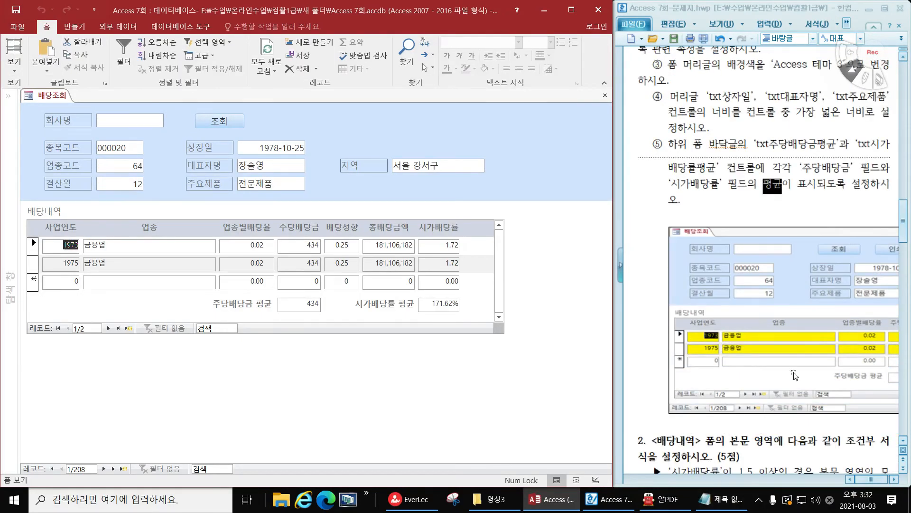
left_click(712, 345)
left_click_drag(668, 319, 735, 320)
left_click_drag(663, 320, 701, 321)
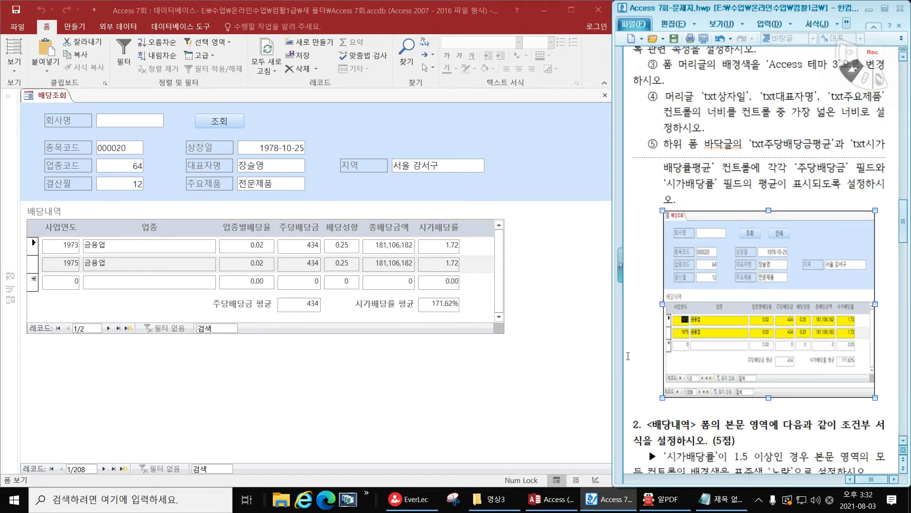
Switch the 배당조회 form back to Design View, close it and expand the navigation pane
left_click(18, 66)
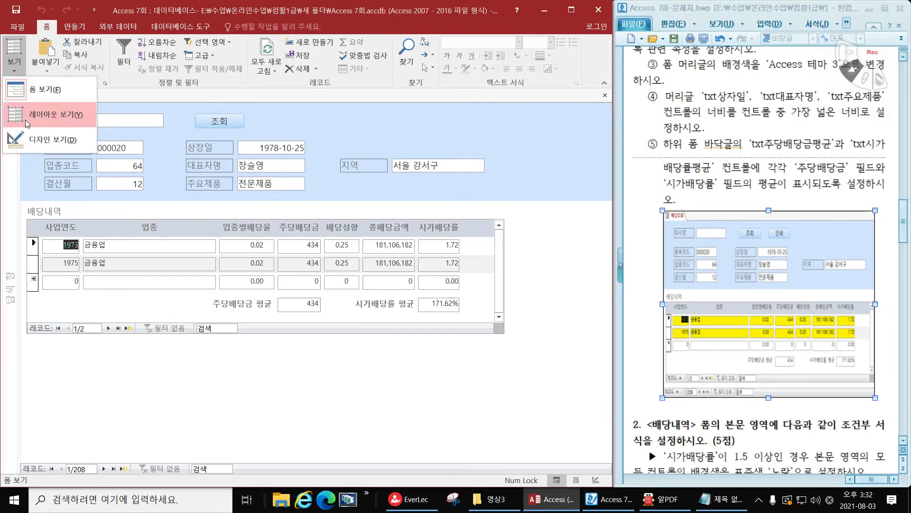
left_click(38, 138)
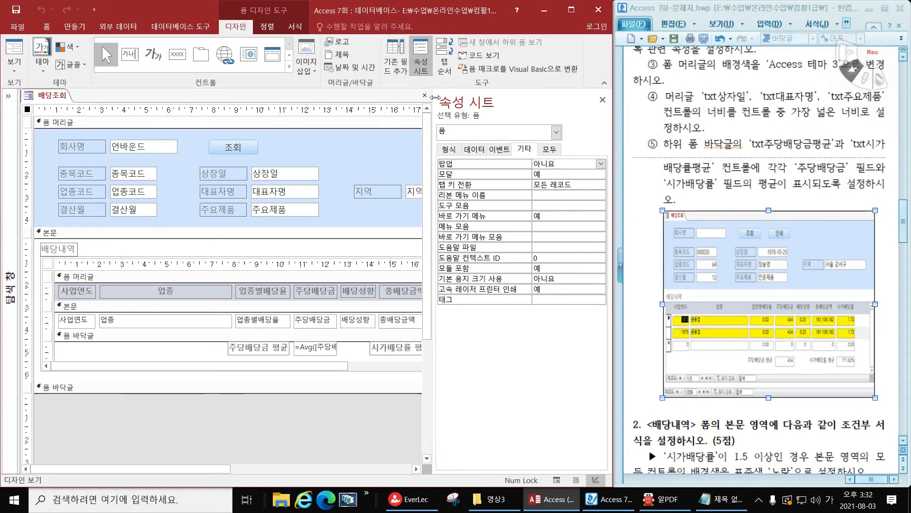
left_click(425, 95)
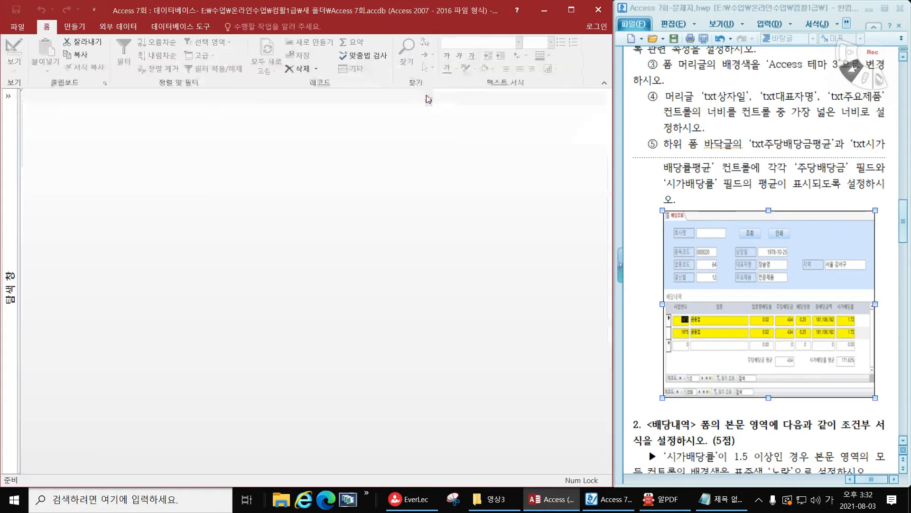
left_click(9, 96)
Read exam tasks 2 and 3 in the document and open the 배당내역 form in Design View
scroll(748, 311, "down", 3)
scroll(748, 311, "down", 2)
scroll(749, 311, "up", 2)
scroll(748, 311, "down", 1)
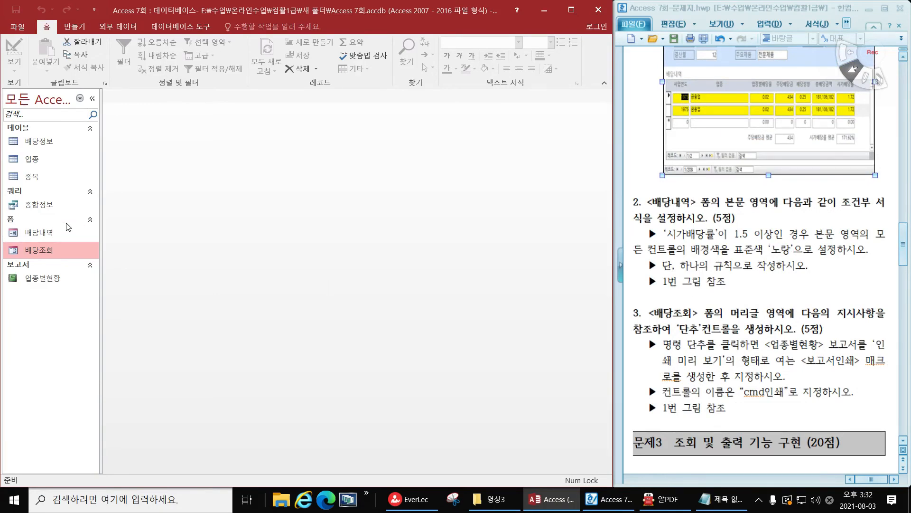
right_click(55, 231)
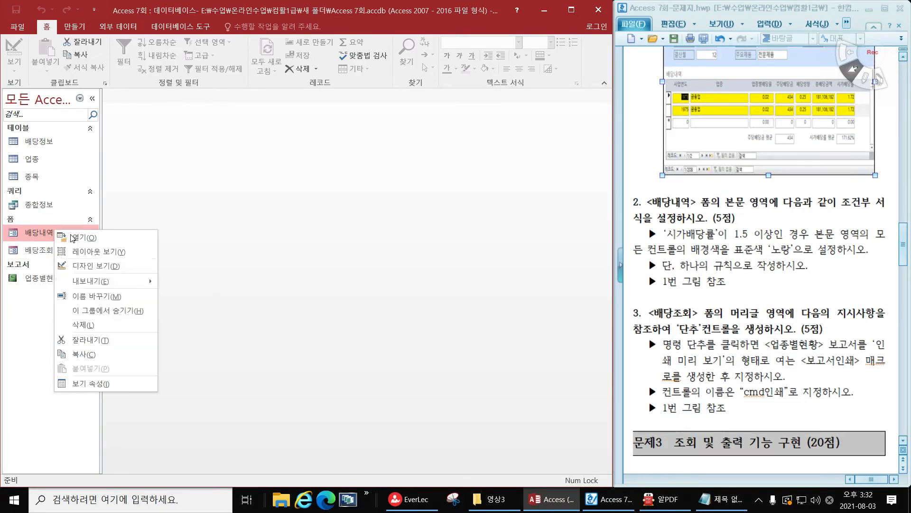
left_click(114, 266)
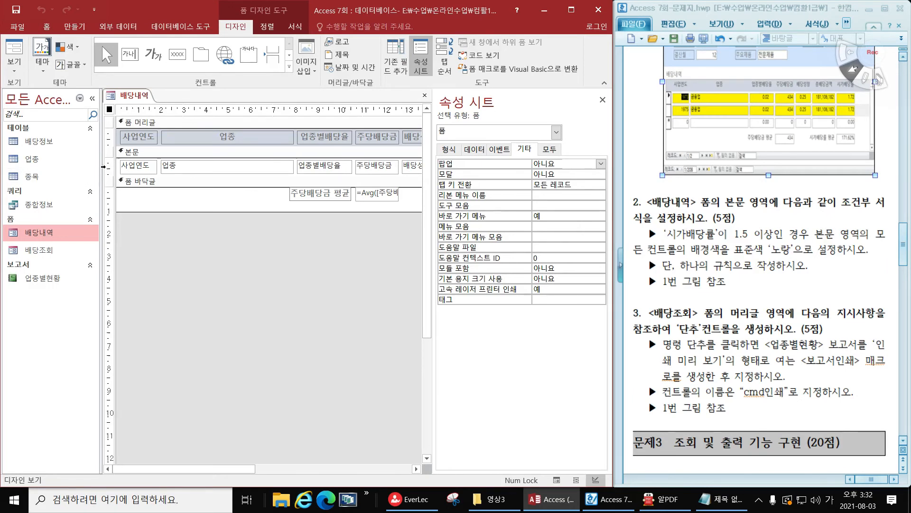
Start a new conditional formatting rule of type 식이 for all controls in the 본문 section, with the property sheet closed
left_click(109, 166)
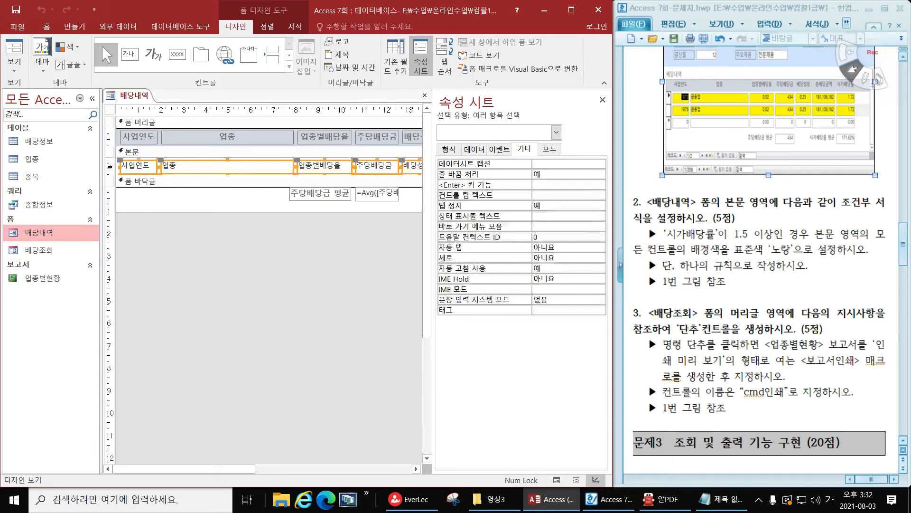
left_click(602, 100)
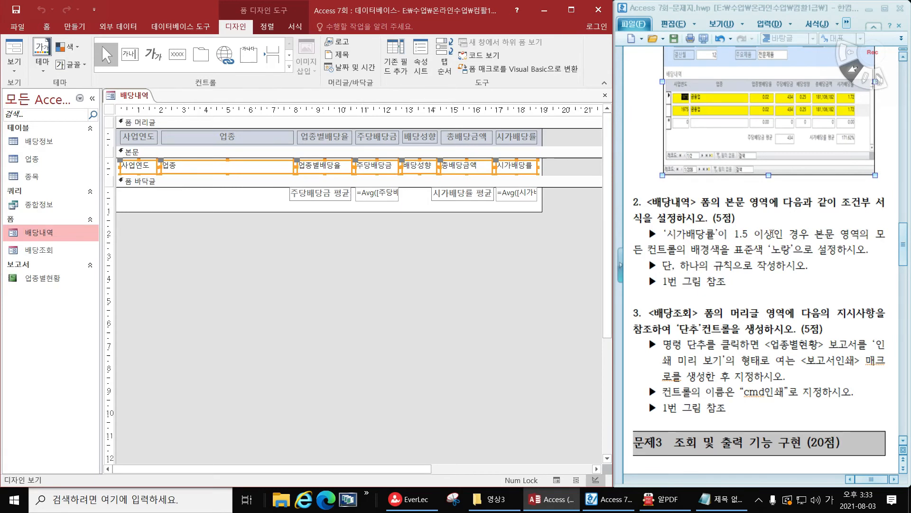
left_click(295, 27)
left_click(411, 71)
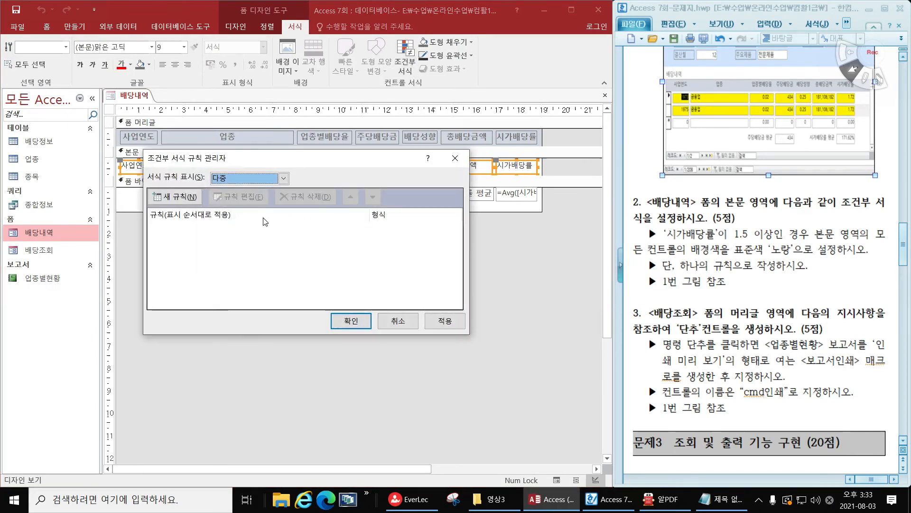
left_click(181, 199)
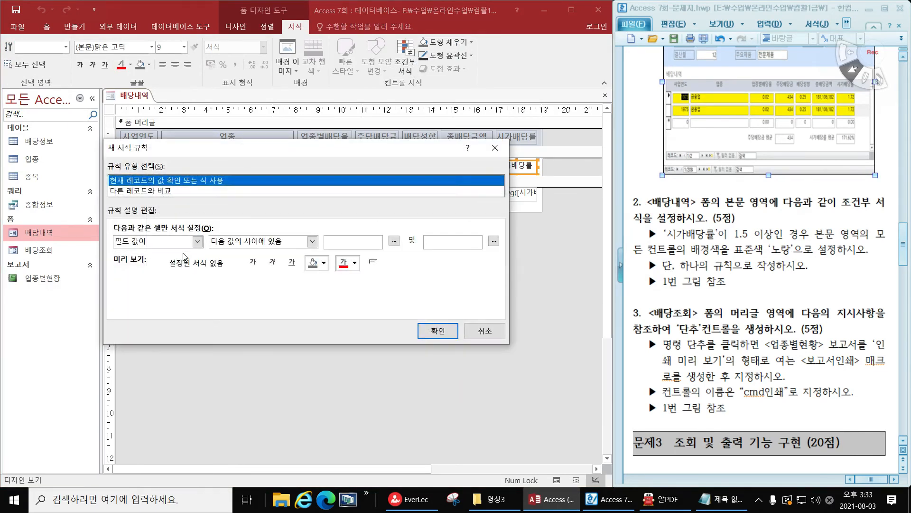
left_click(188, 242)
left_click(166, 269)
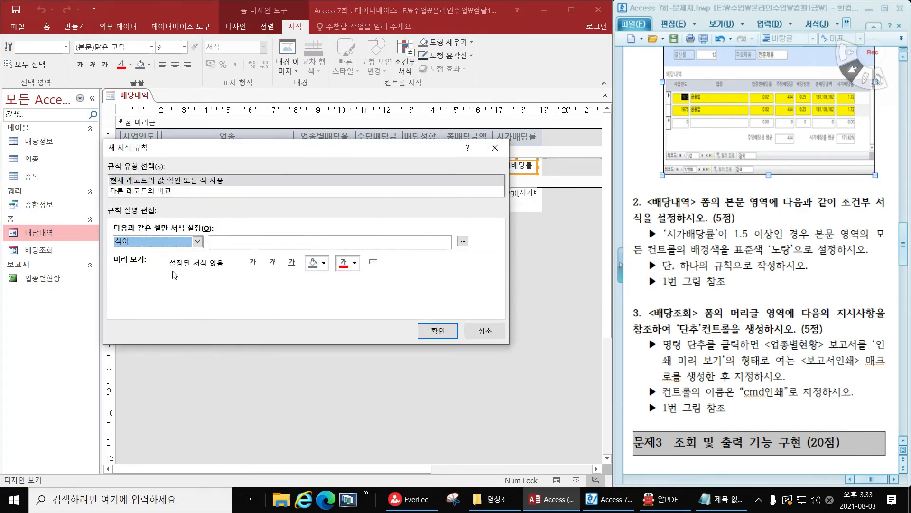
Give the rule the expression [시가배당률]>=1.5 and the standard yellow (노랑) background, and apply it to the selected controls
left_click(250, 244)
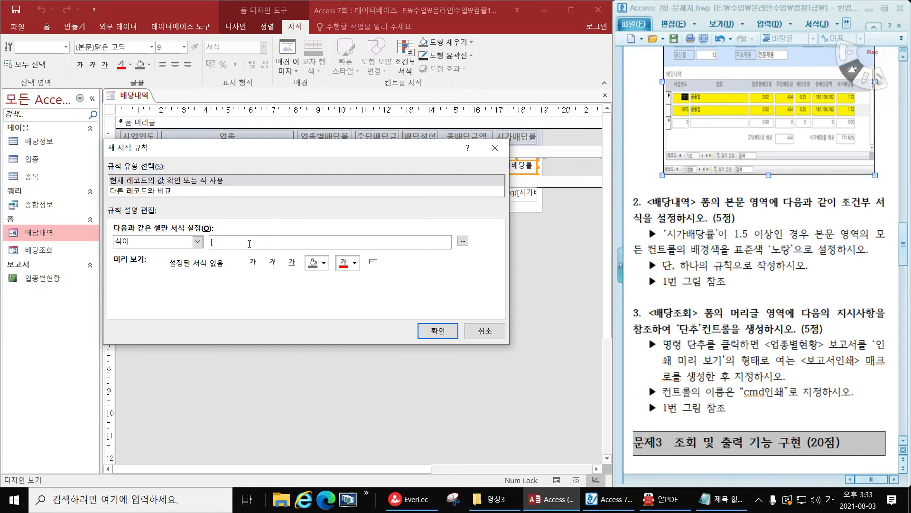
type("가배당ㄹ")
type("]")
type(">=1.5")
left_click(323, 262)
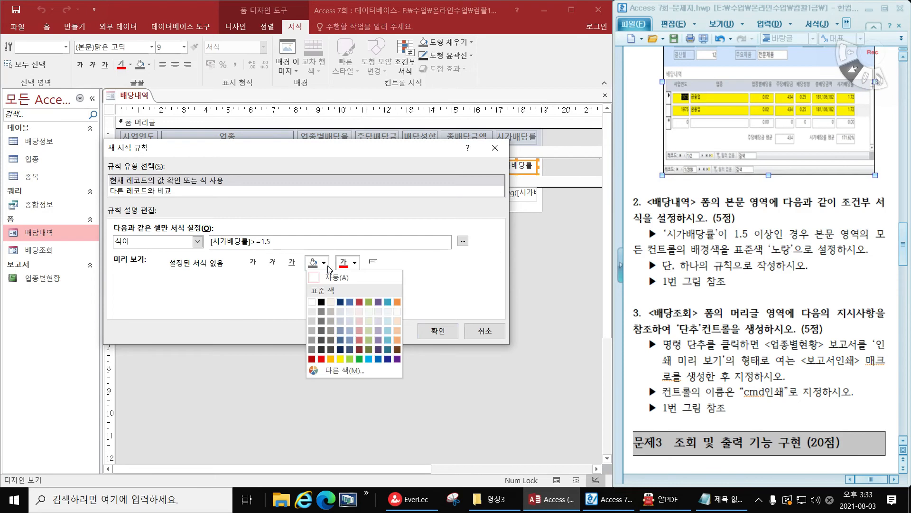
left_click(341, 359)
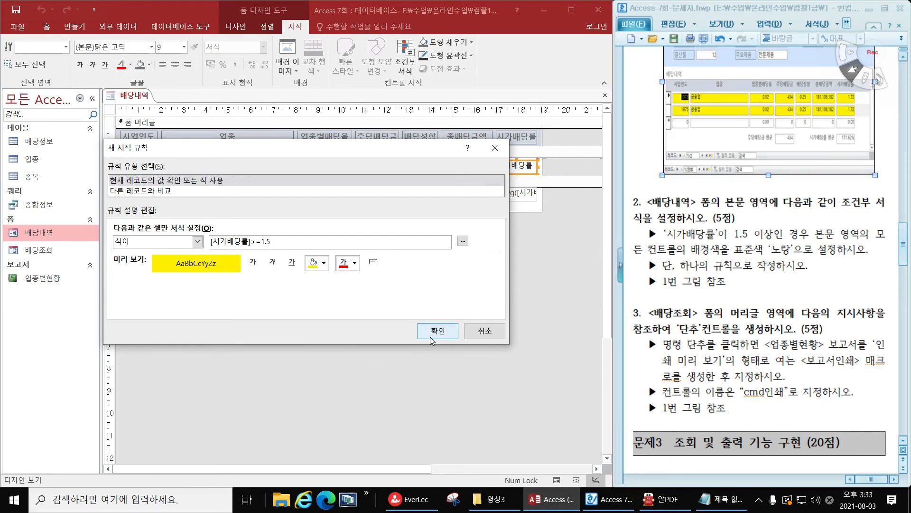
left_click(431, 341)
left_click(358, 325)
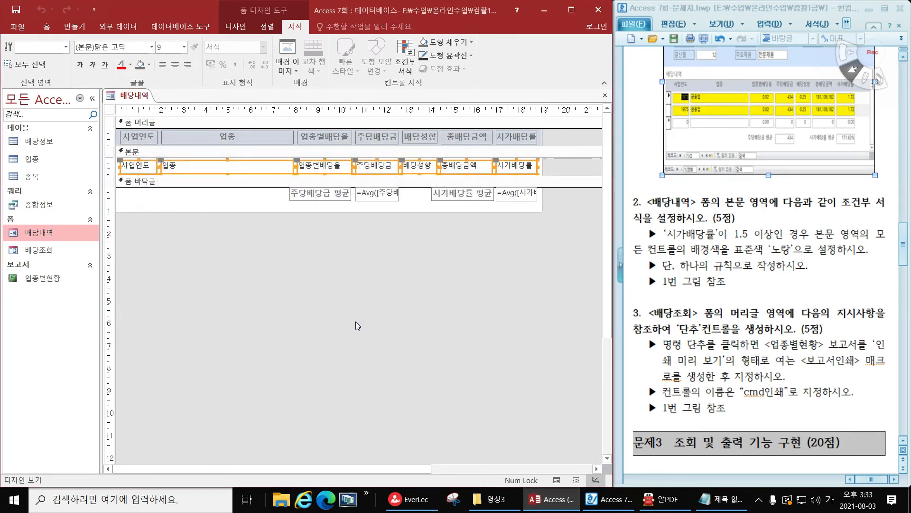
Check the conditional formatting of the 배당내역 form in Form View and return to Design View
left_click(242, 27)
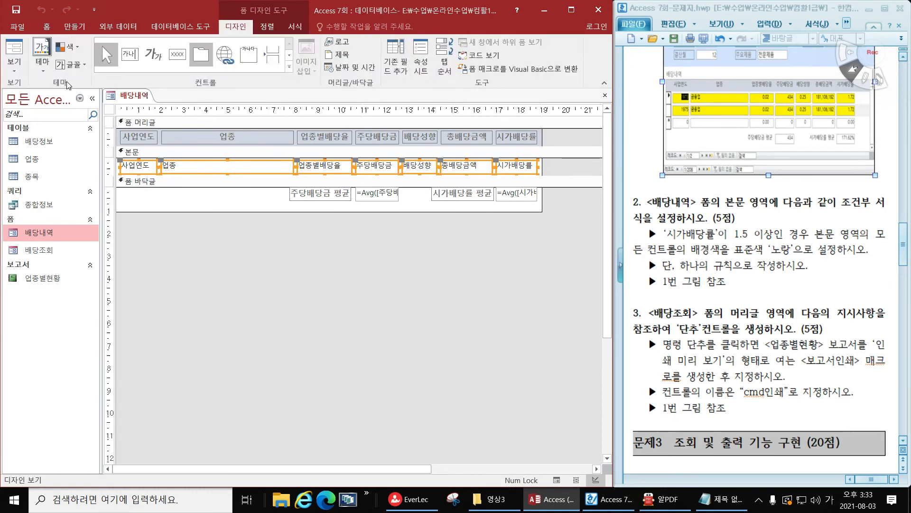
left_click(13, 49)
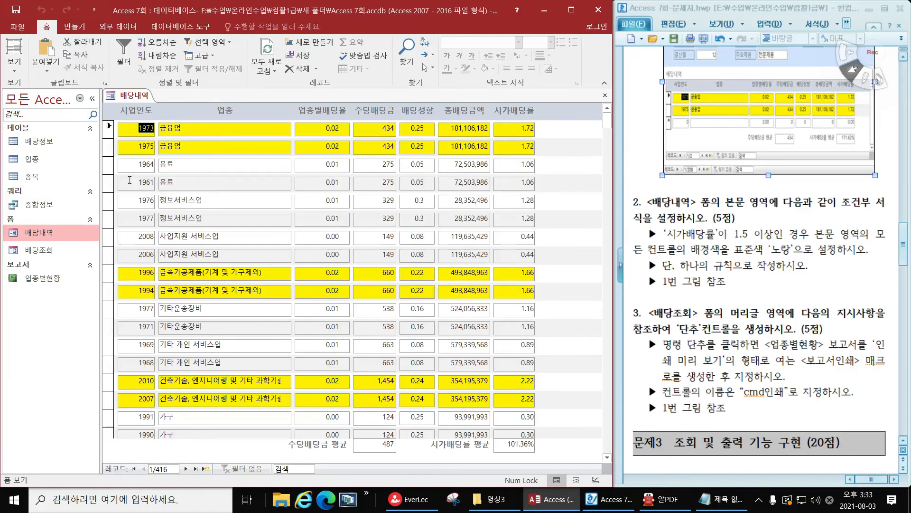
left_click(14, 69)
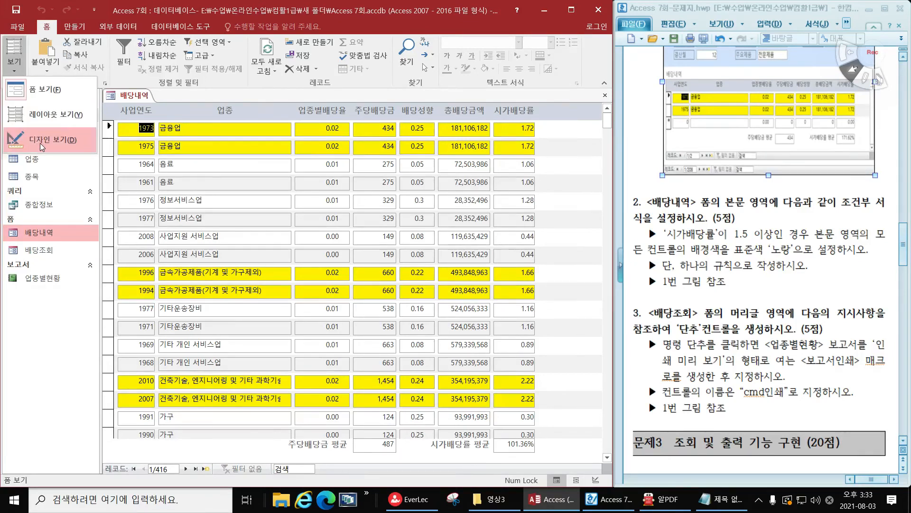
left_click(42, 146)
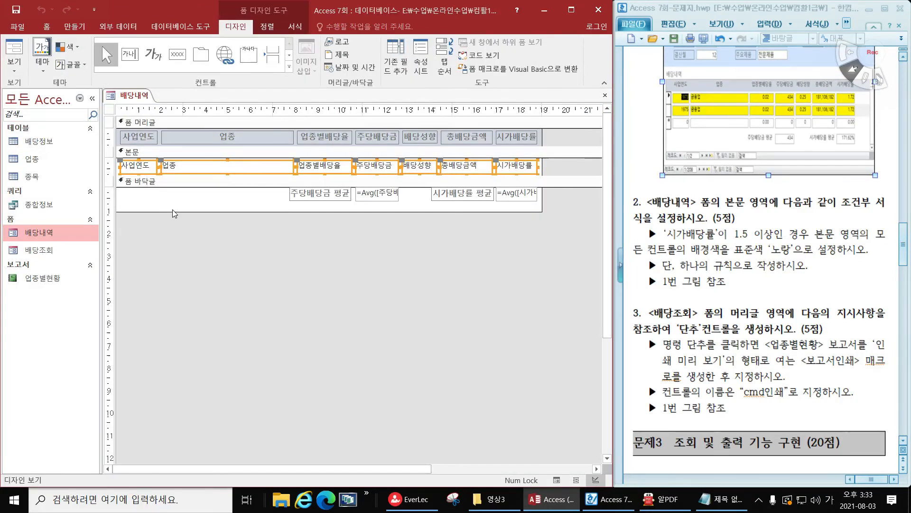
Select all controls in the 본문 section of the 배당내역 form and start another new conditional formatting rule
left_click(241, 195)
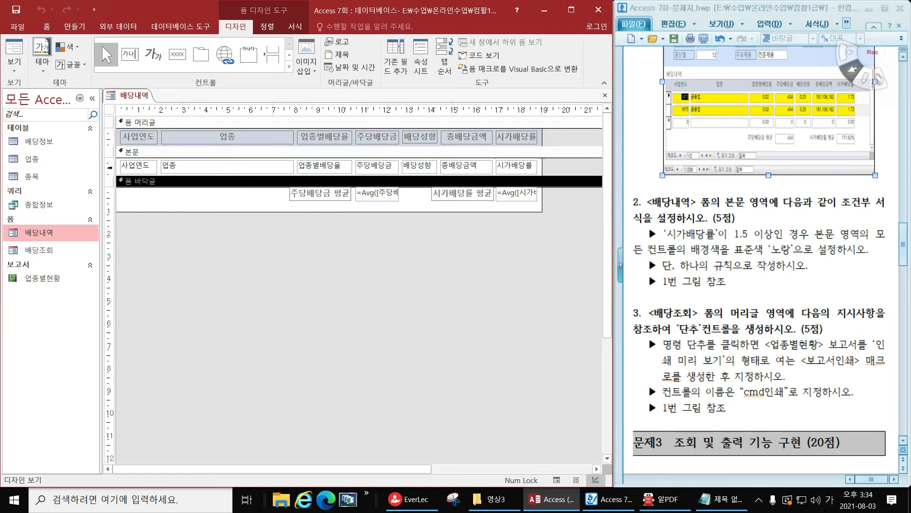
left_click(109, 166)
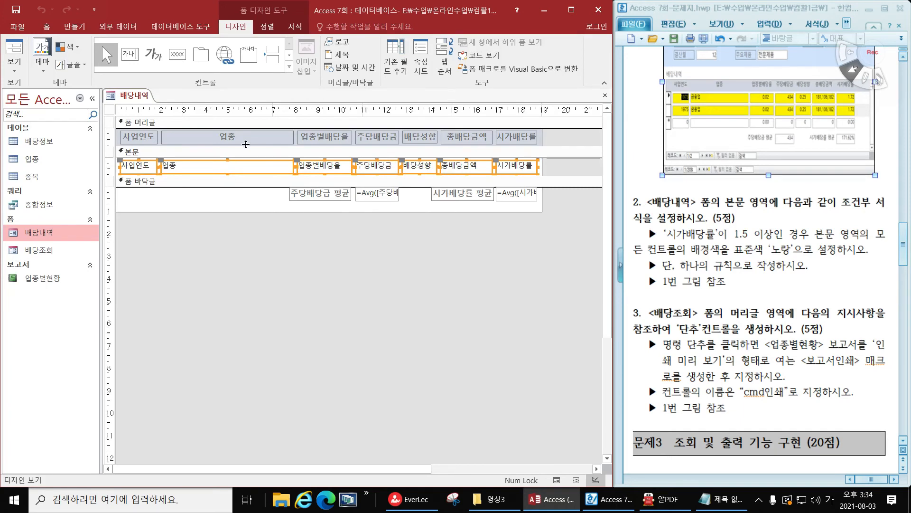
left_click(291, 27)
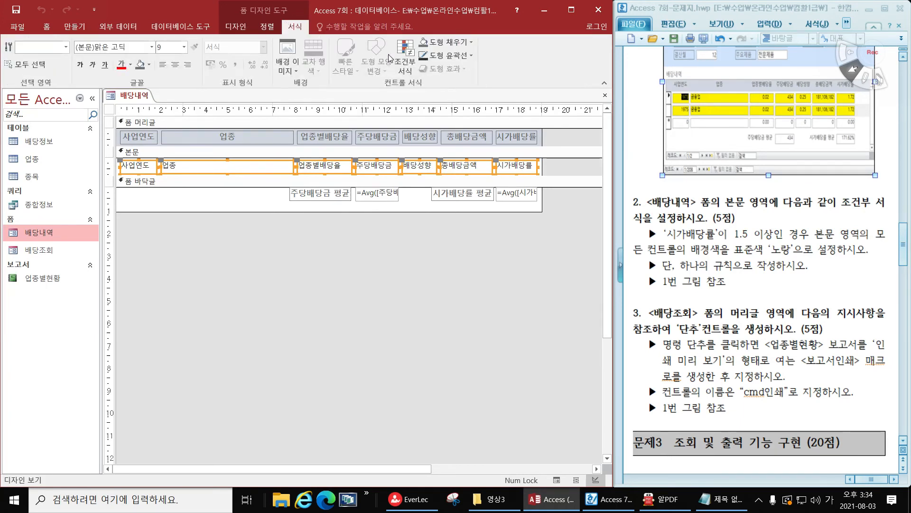
left_click(405, 56)
left_click(190, 196)
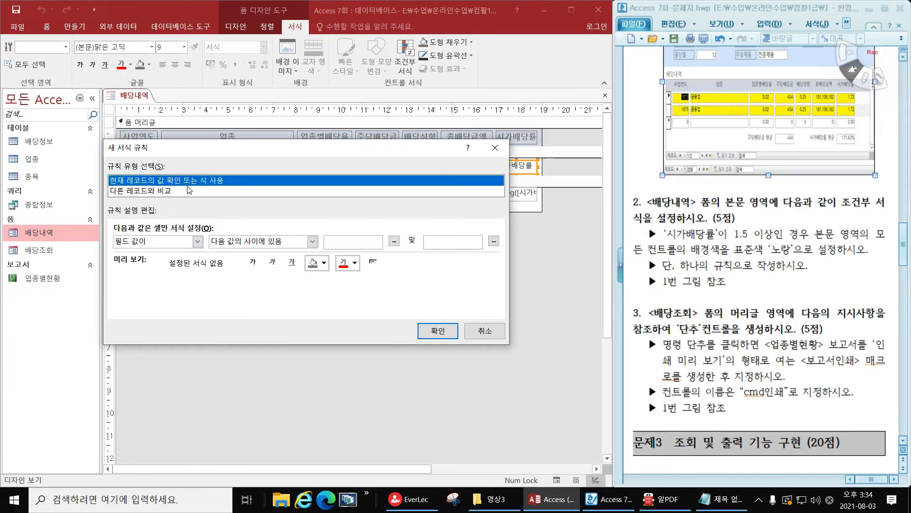
Examine the condition types 식이, 필드에 포커스가 있음 and 필드 값이 for the new rule, and the existing rule behind the dialog
left_click(196, 241)
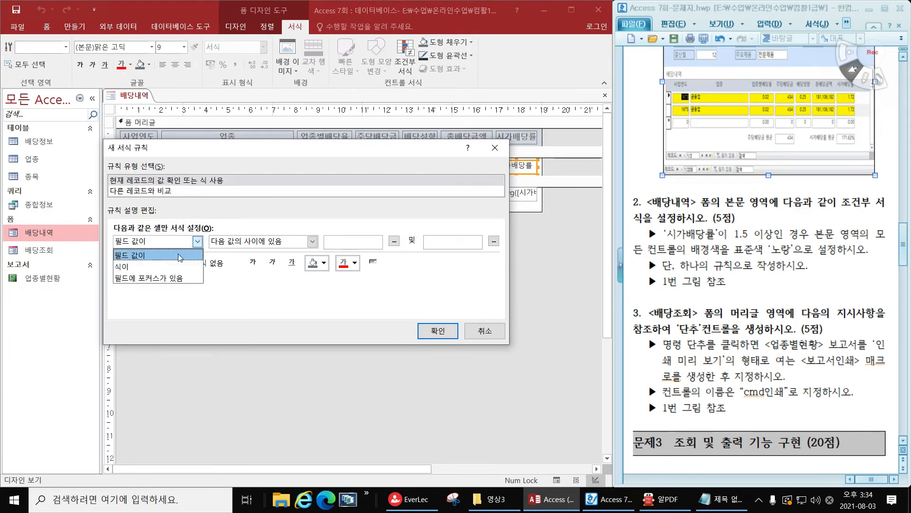
left_click(169, 266)
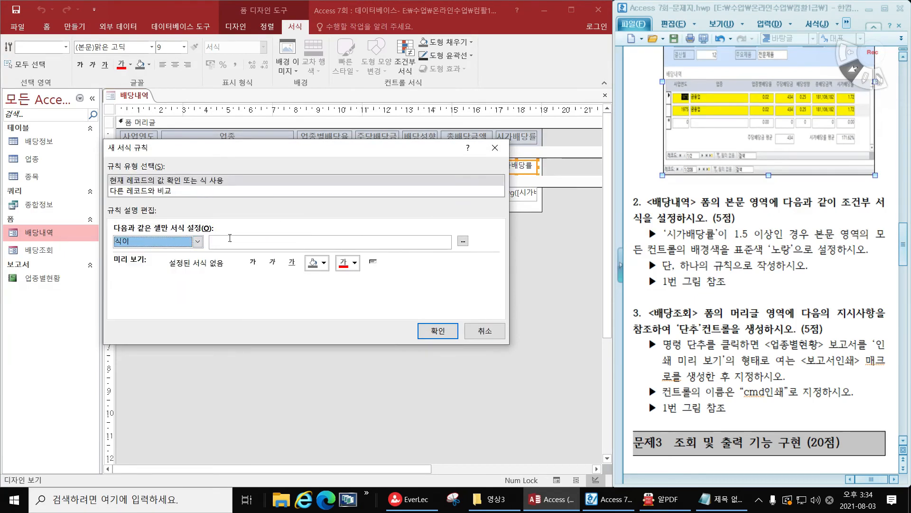
left_click(174, 244)
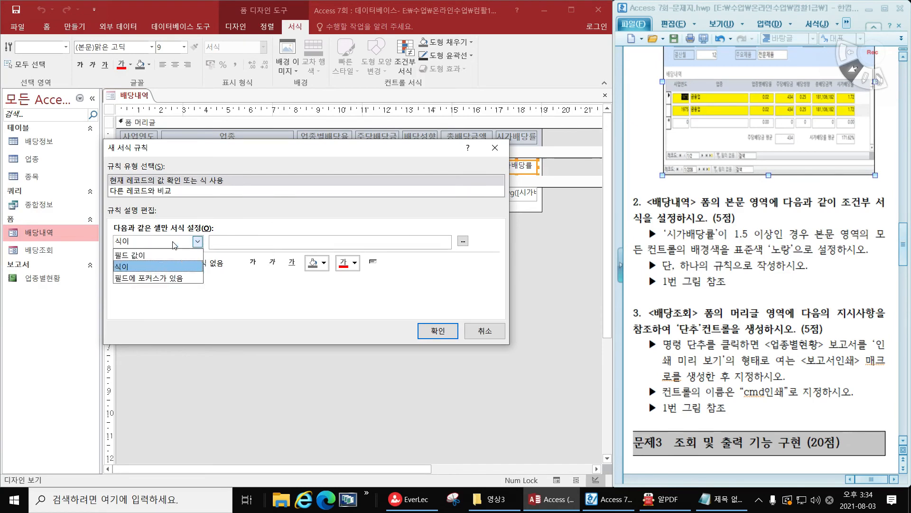
left_click(154, 278)
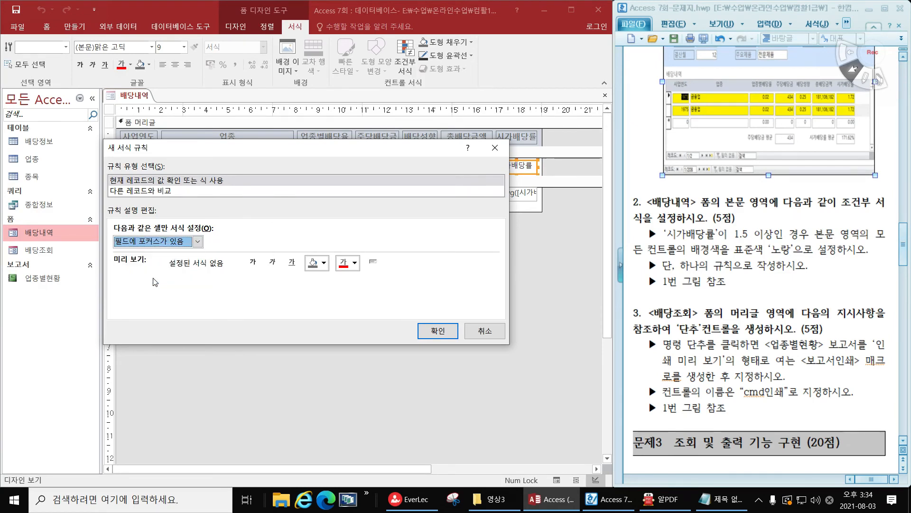
left_click(116, 243)
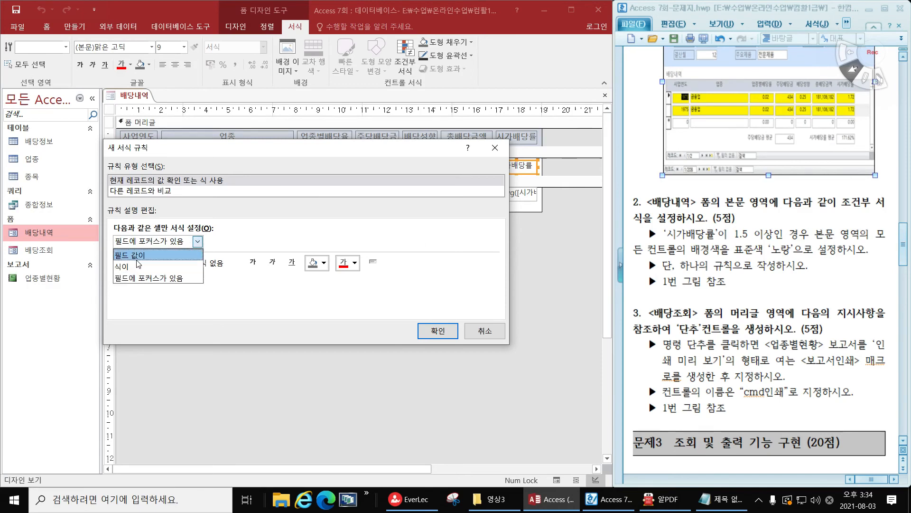
left_click(136, 257)
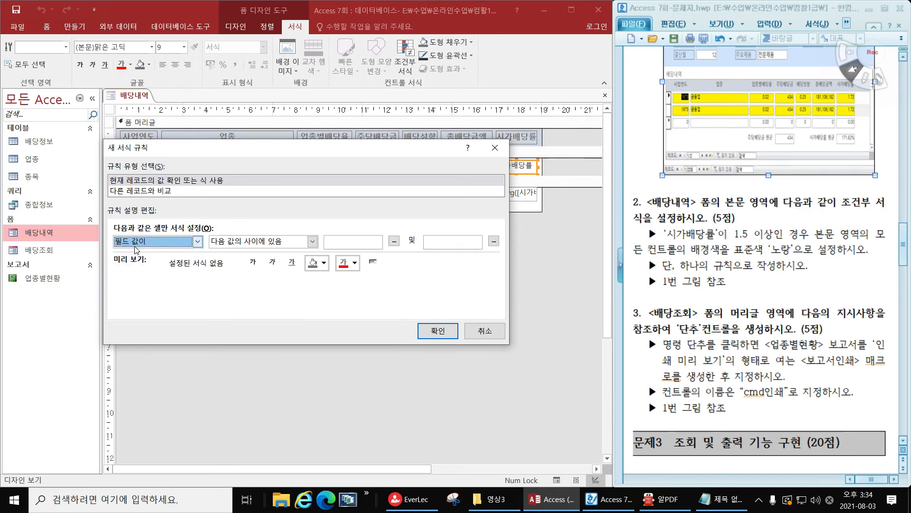
left_click_drag(232, 147, 257, 283)
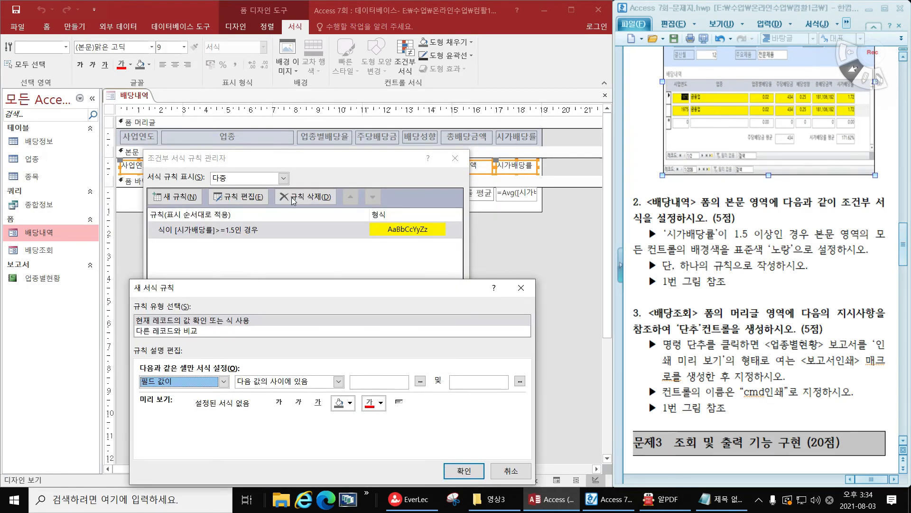
left_click_drag(333, 285, 328, 151)
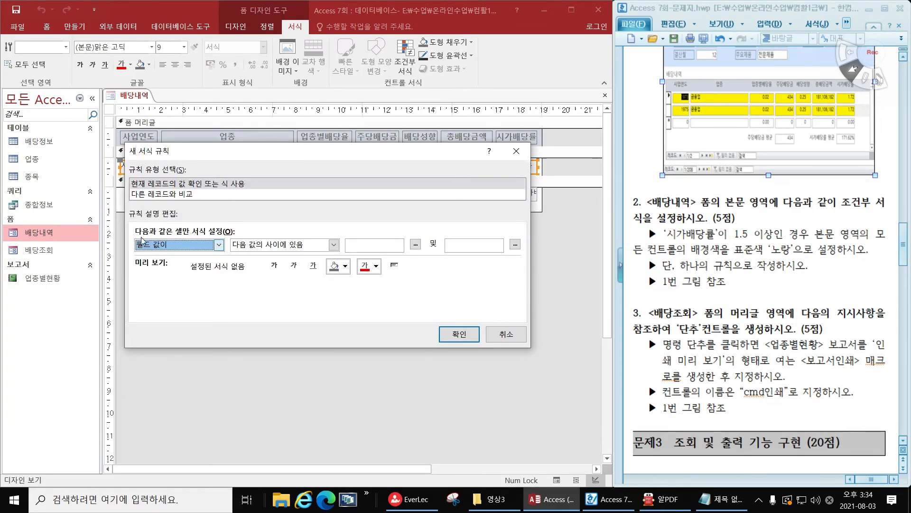
Set the new rule's condition to 필드에 포커스가 있음 with a red background and apply it to the 본문 controls
left_click(219, 244)
left_click(167, 282)
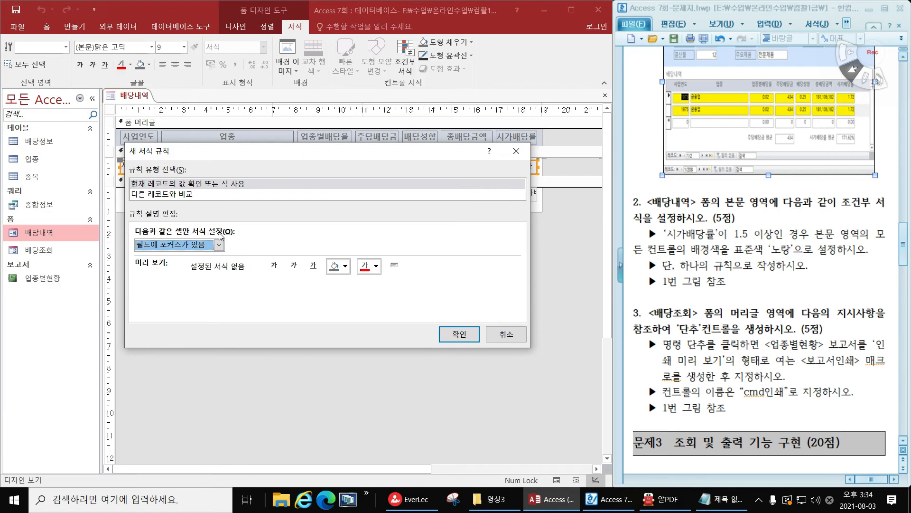
left_click(346, 266)
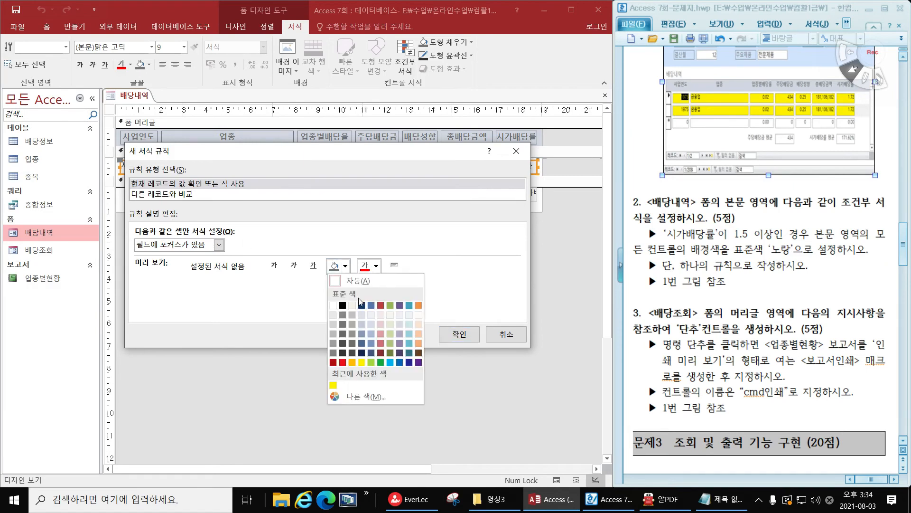
left_click(380, 305)
left_click(459, 334)
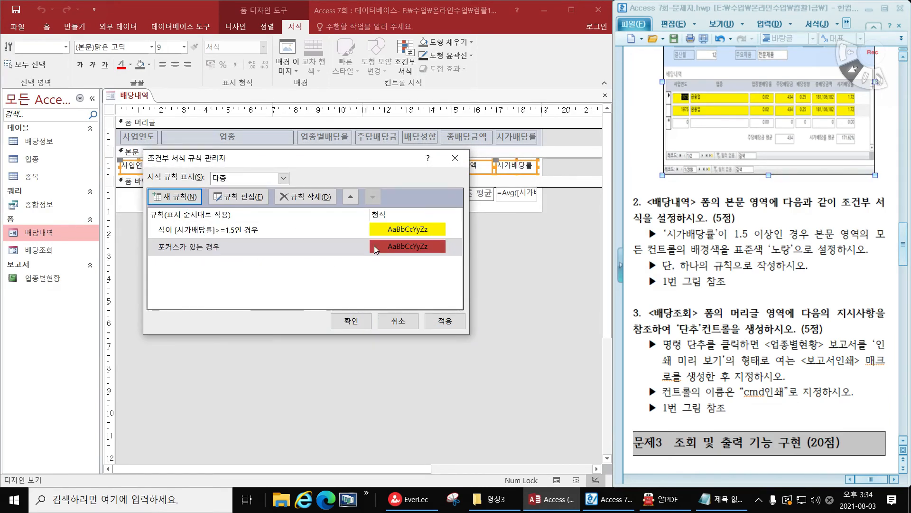
left_click(351, 322)
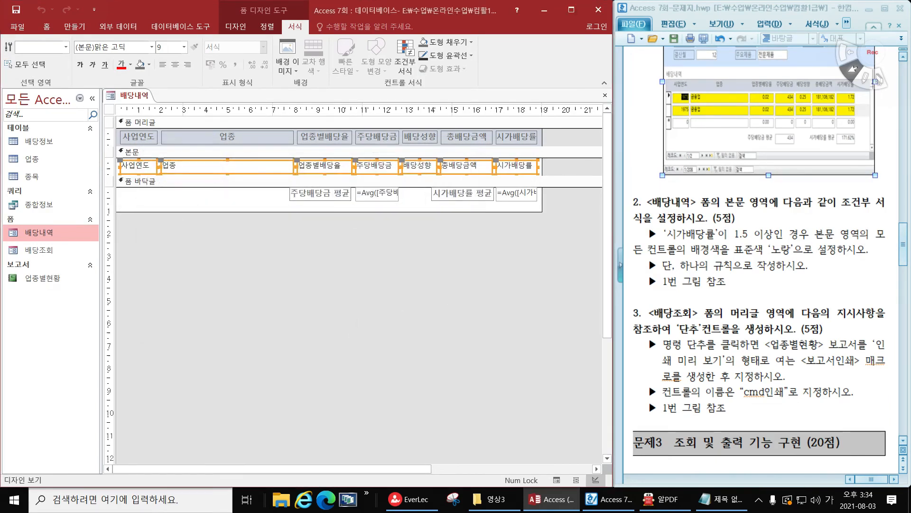
Examine the focus formatting in Form View by selecting fields in records both with and without yellow highlighting
left_click(250, 31)
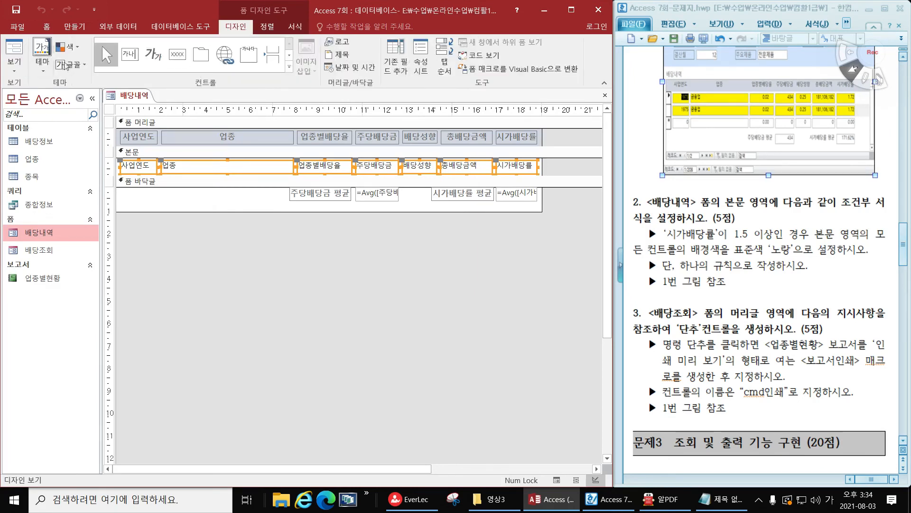
left_click(15, 50)
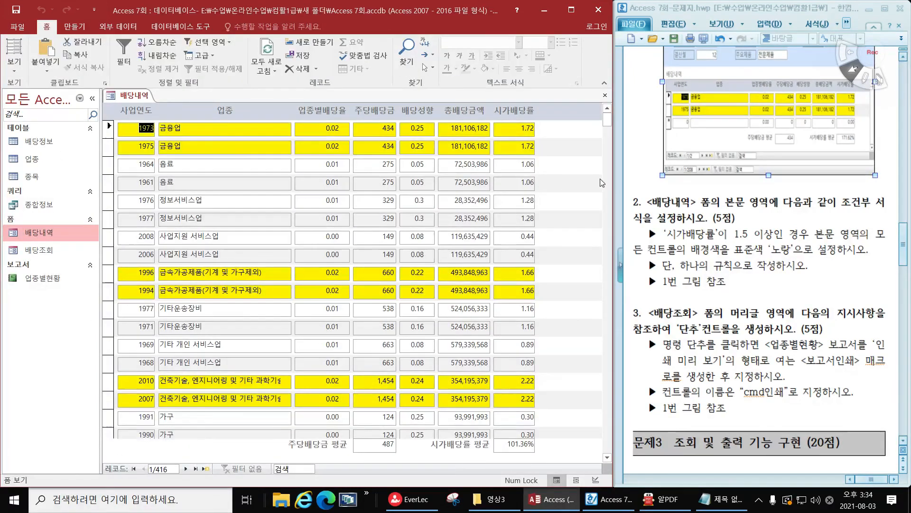
left_click(233, 167)
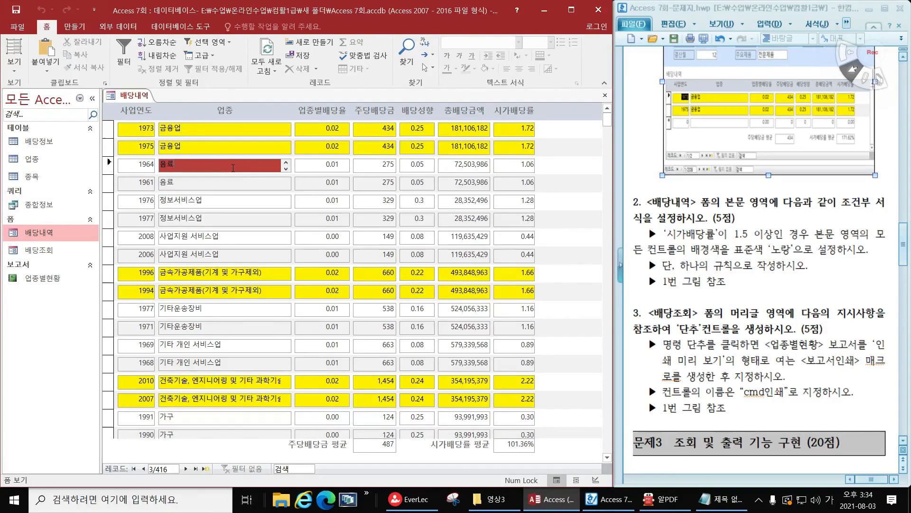
left_click(247, 185)
left_click(332, 184)
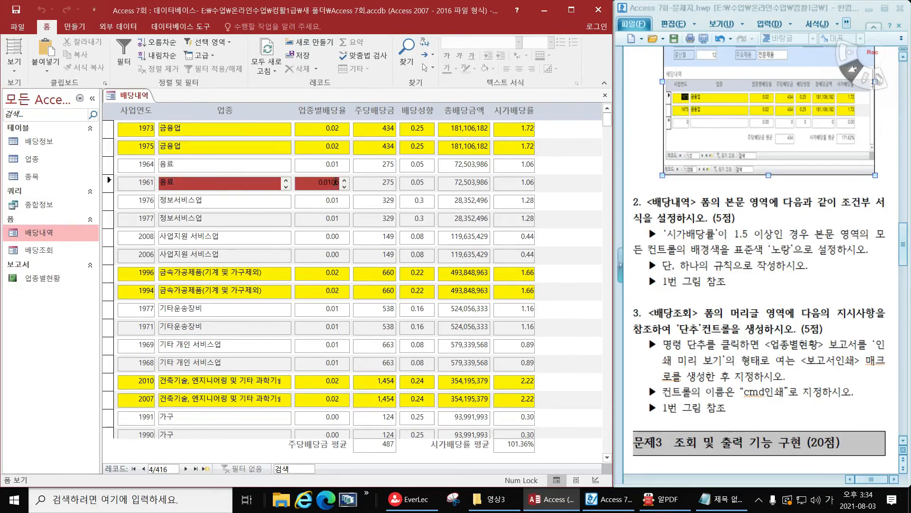
left_click(330, 167)
left_click(360, 168)
left_click(331, 147)
left_click(374, 145)
left_click(338, 146)
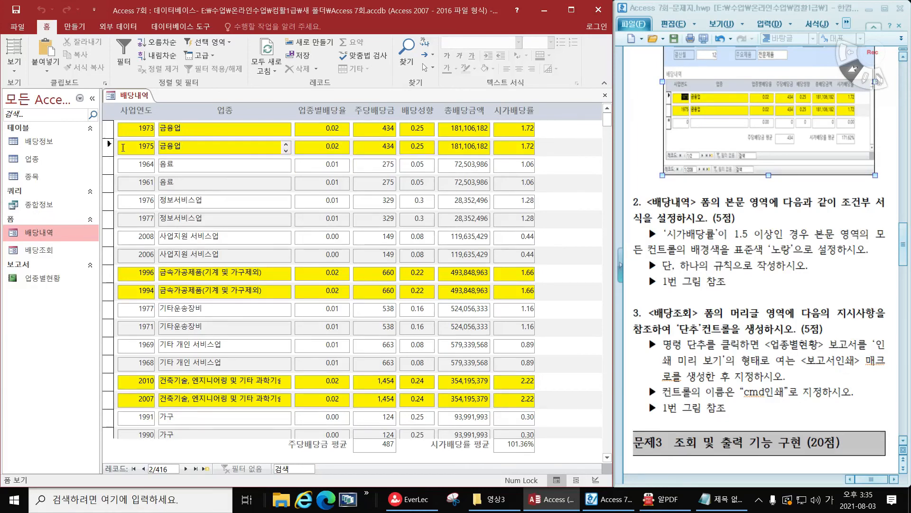
left_click(254, 163)
left_click(315, 163)
left_click(315, 145)
left_click(265, 165)
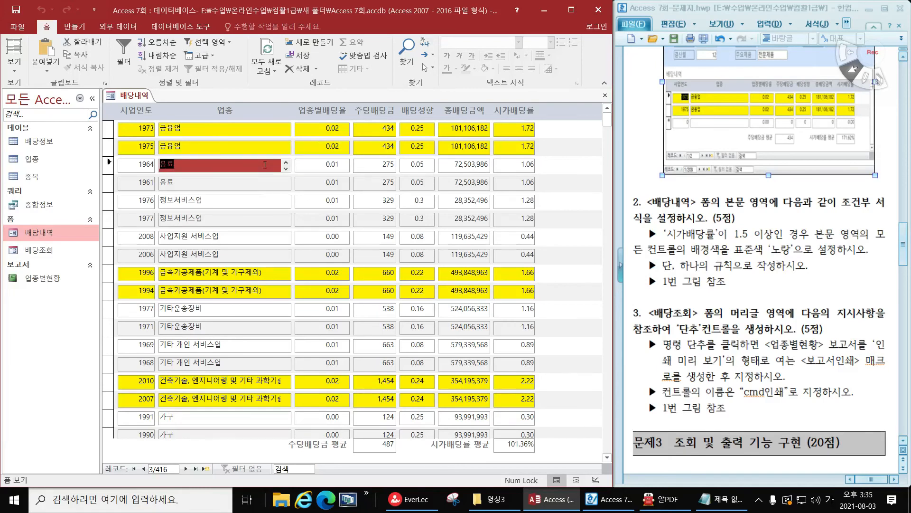
left_click(251, 180)
left_click(257, 204)
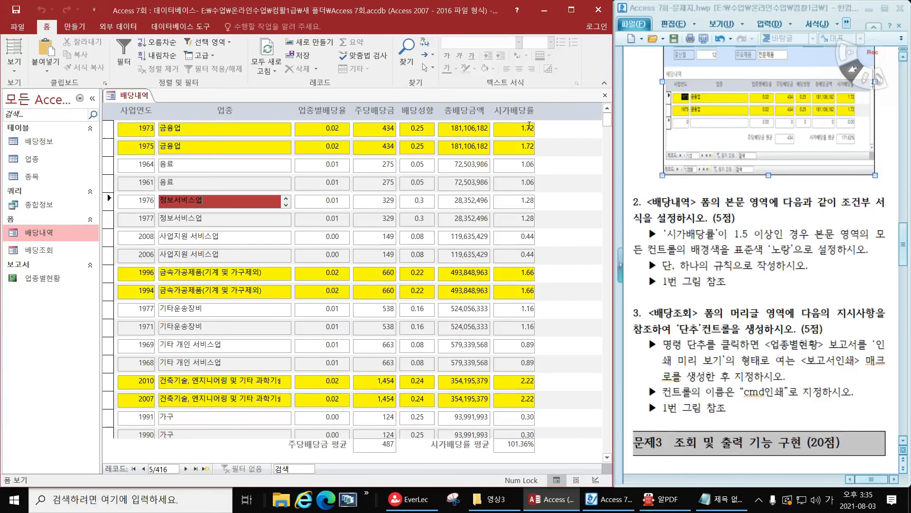
Close the 배당내역 form saving its design changes, and open the 배당조회 form in Design View
left_click(605, 94)
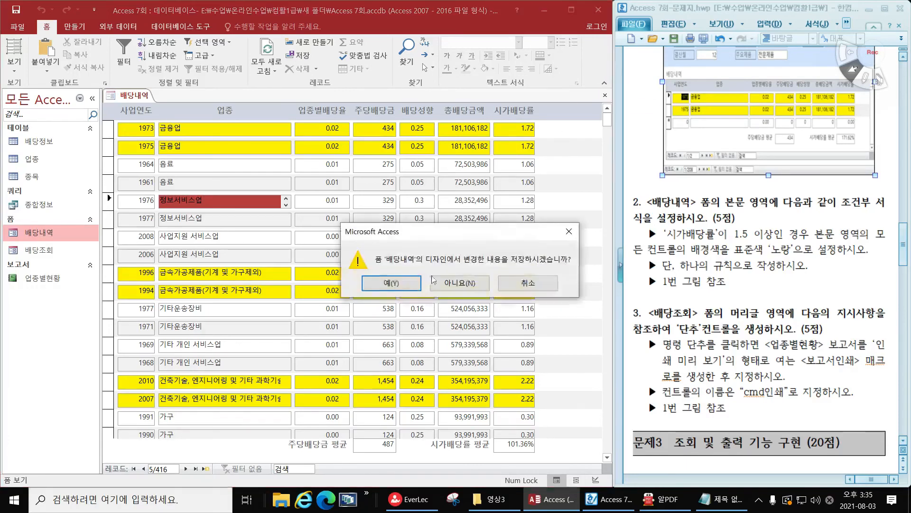
left_click(392, 283)
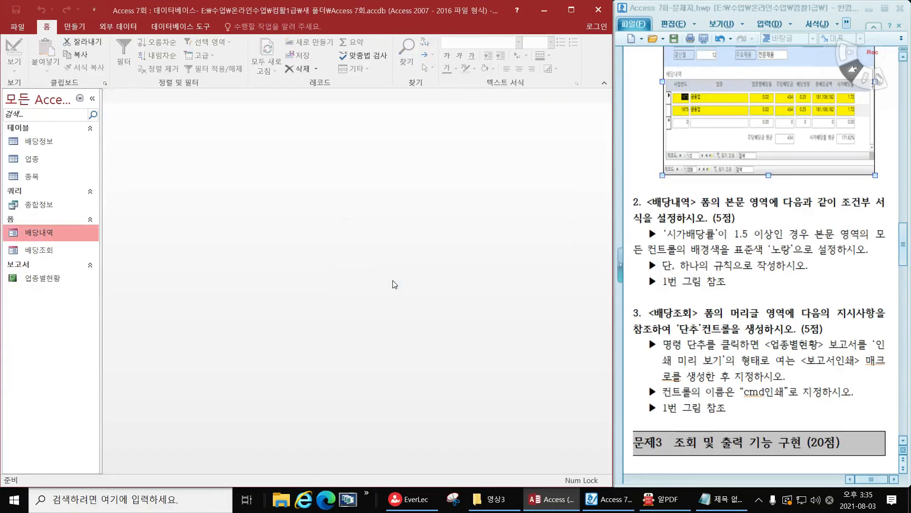
right_click(26, 252)
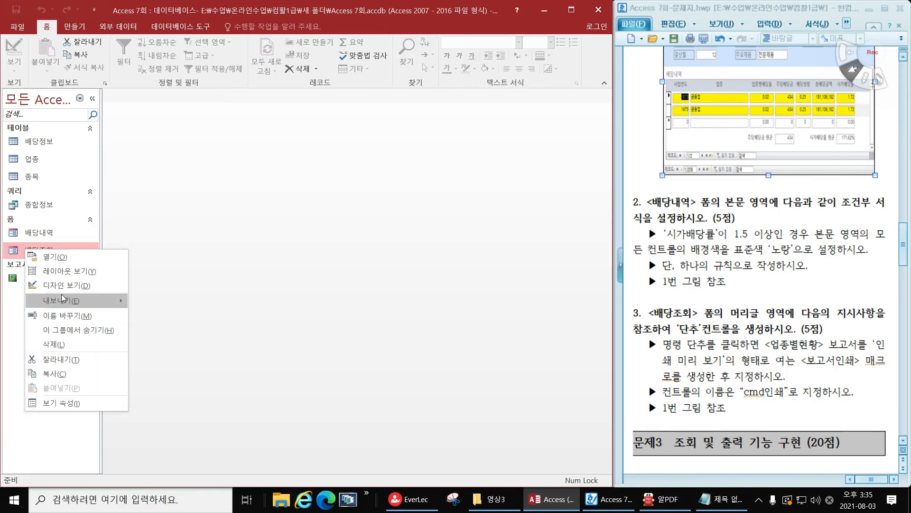
left_click(60, 286)
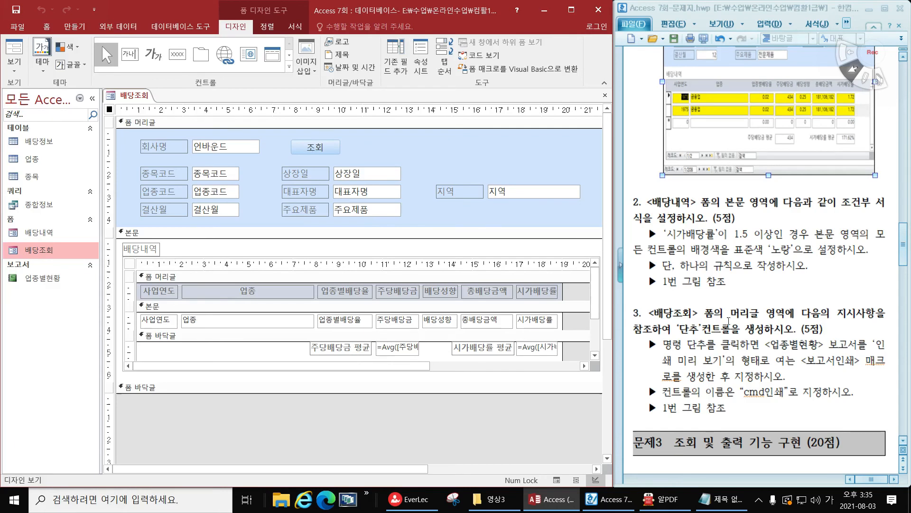
Read exam task 3 about the 보고서인쇄 macro in the document, and create a new macro with the OpenReport action
scroll(715, 329, "up", 5)
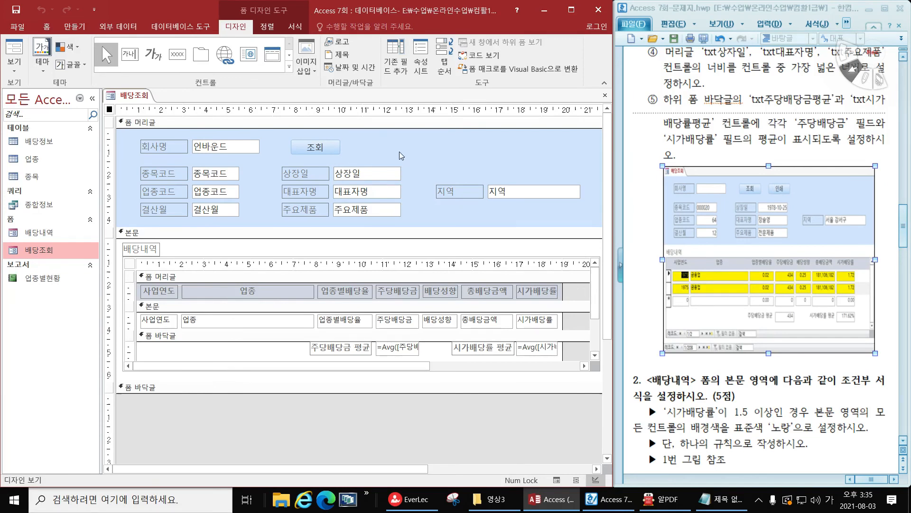
scroll(764, 356, "down", 6)
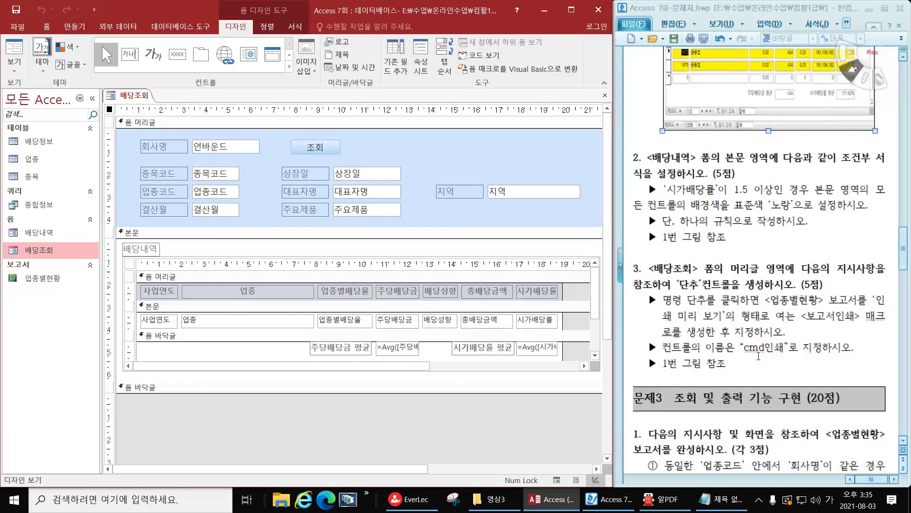
scroll(764, 356, "down", 3)
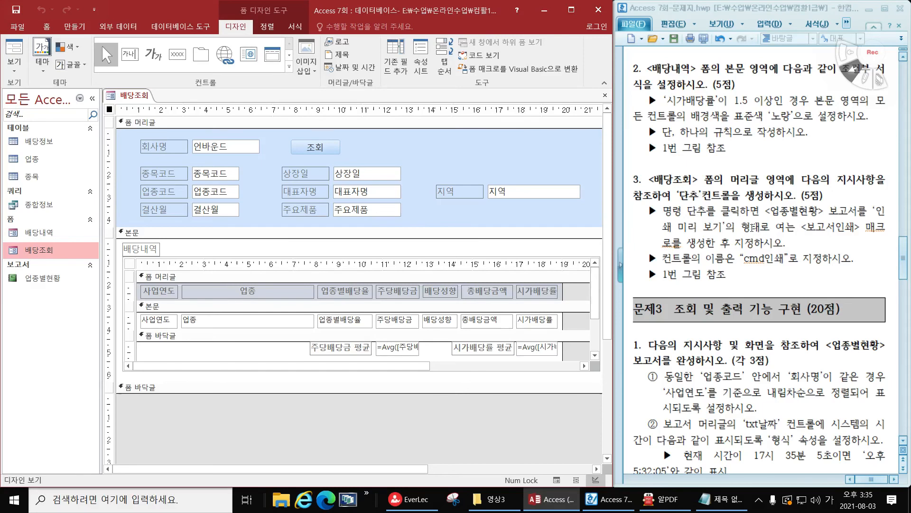
left_click_drag(803, 227, 706, 243)
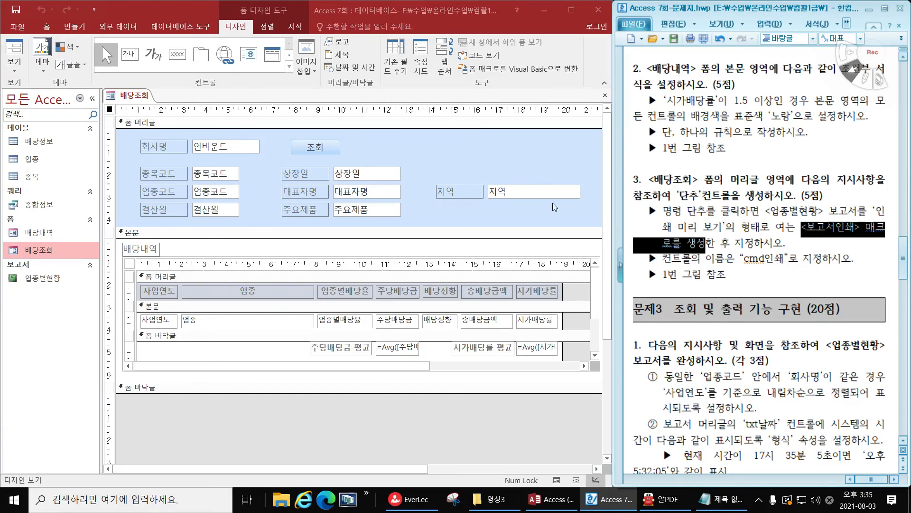
left_click(84, 30)
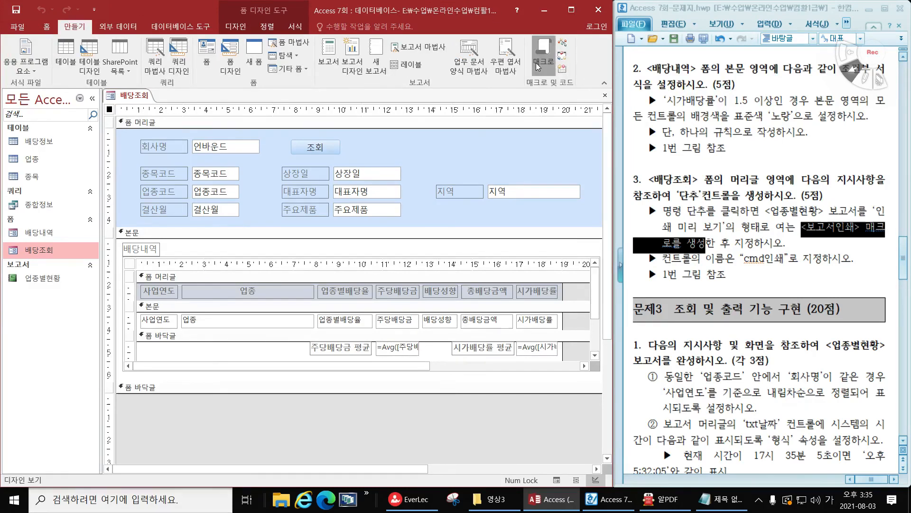
left_click(537, 60)
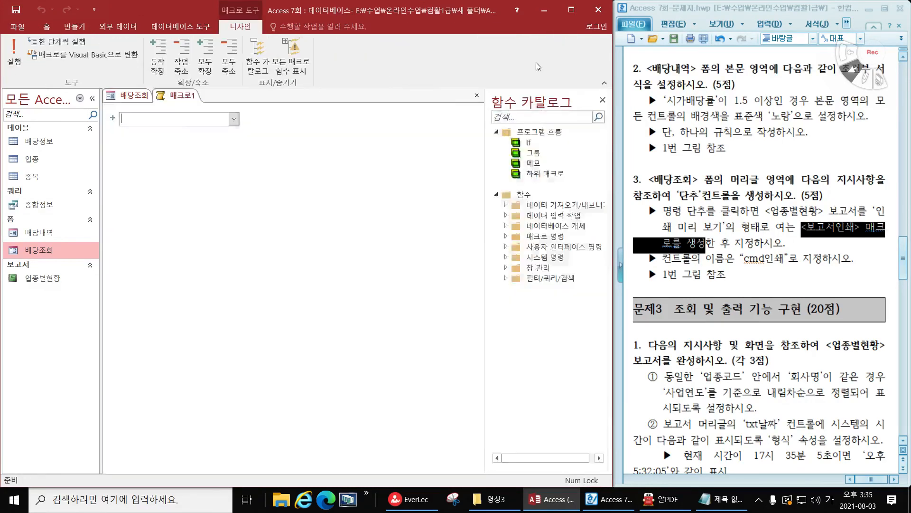
left_click(233, 119)
scroll(223, 347, "down", 3)
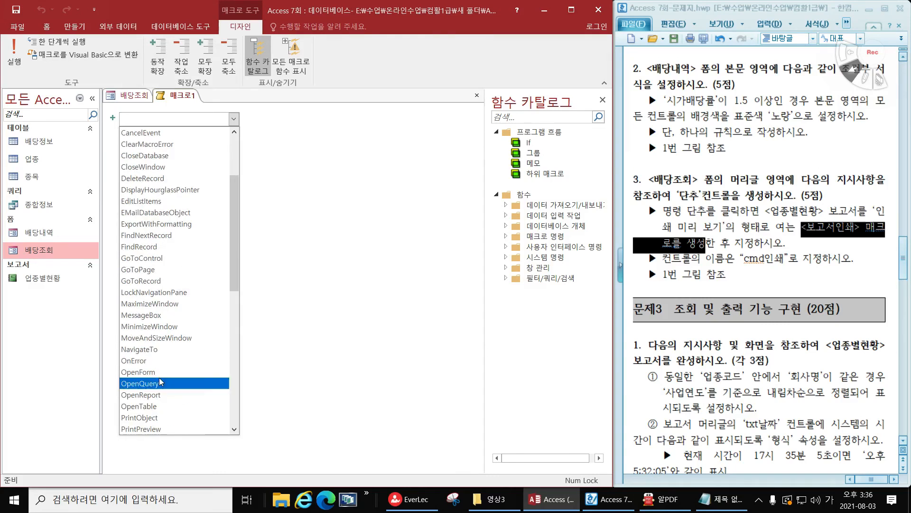
left_click(179, 396)
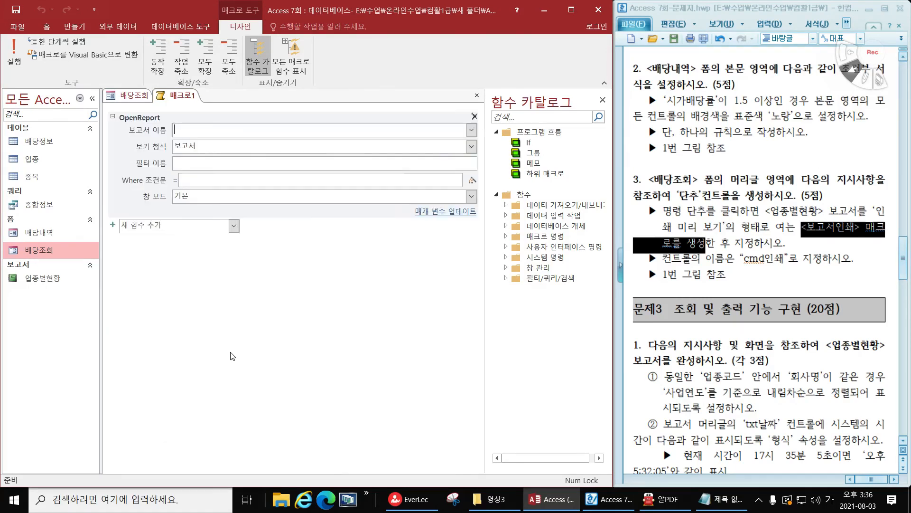
Set the OpenReport action to open the 업종별현황 report in 인쇄 미리 보기 view
left_click(471, 130)
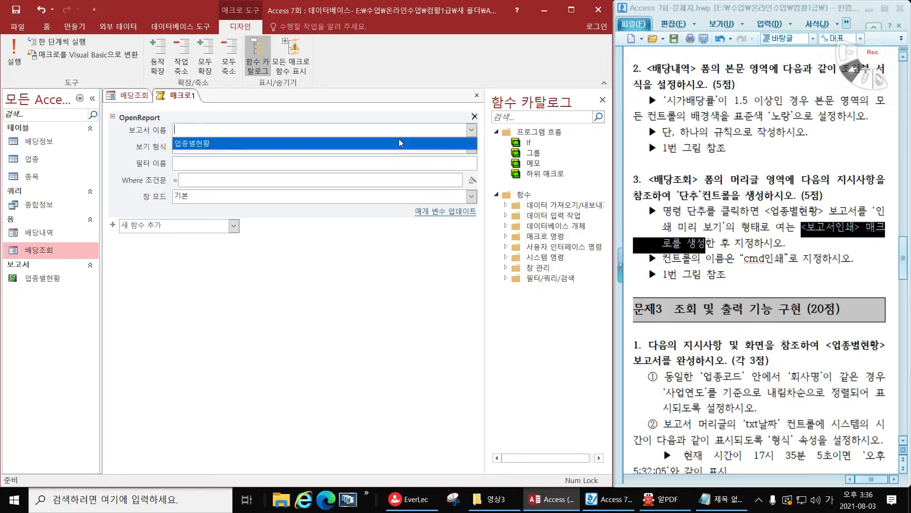
left_click(243, 142)
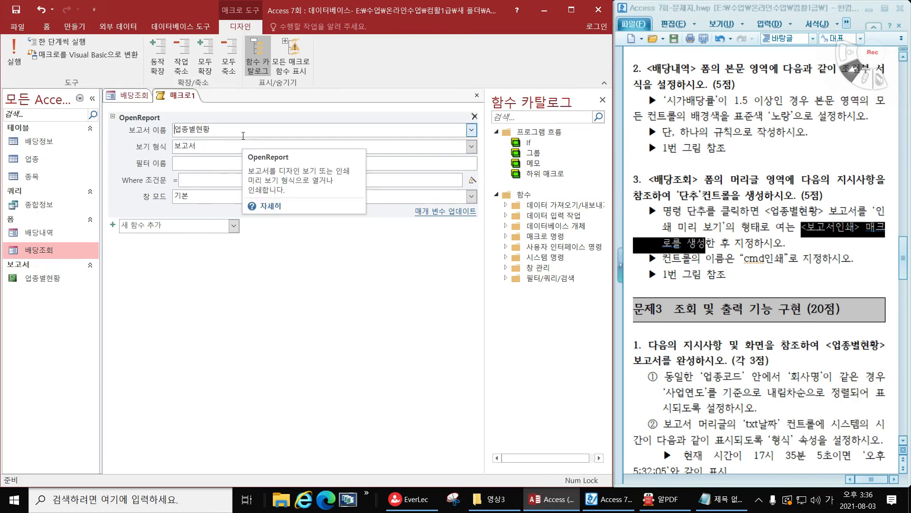
left_click(223, 147)
left_click(472, 146)
left_click(272, 181)
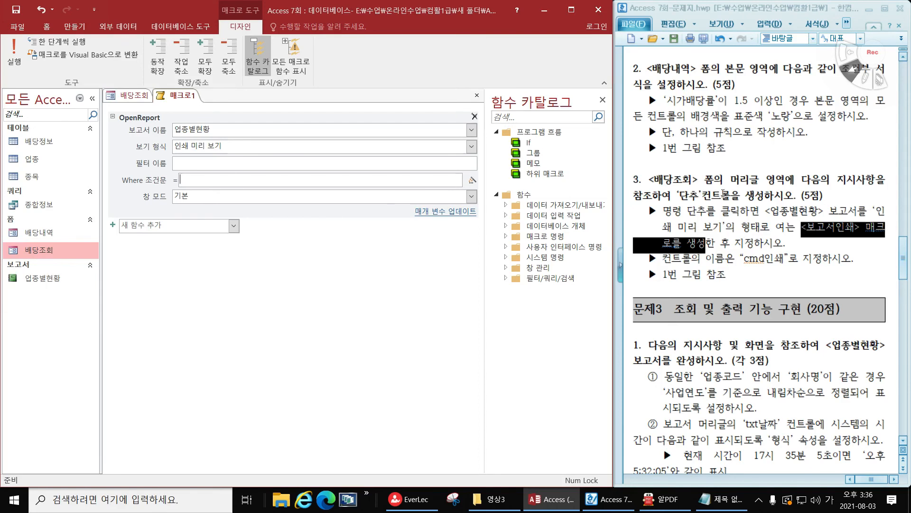
left_click(240, 178)
Save the macro as 보고서인쇄 and close it
left_click(13, 10)
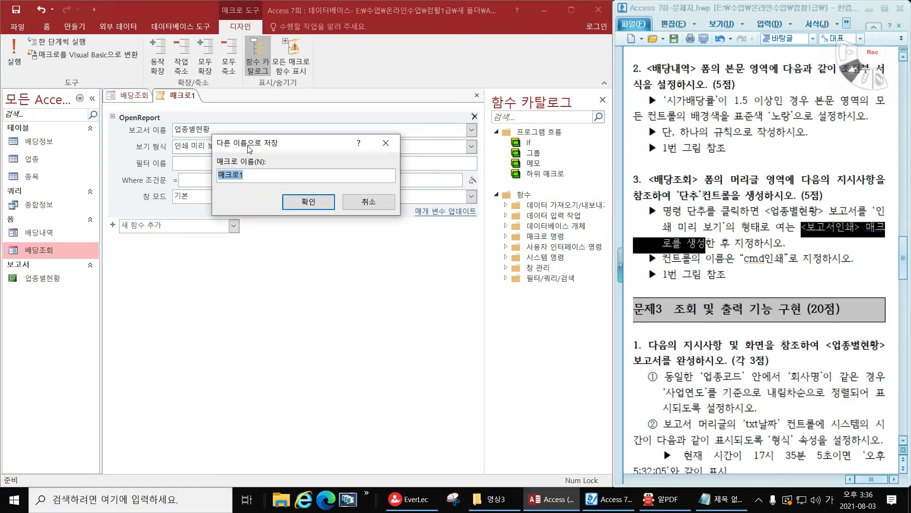
type("ㅂ고서인ㅅㅙ")
left_click(304, 202)
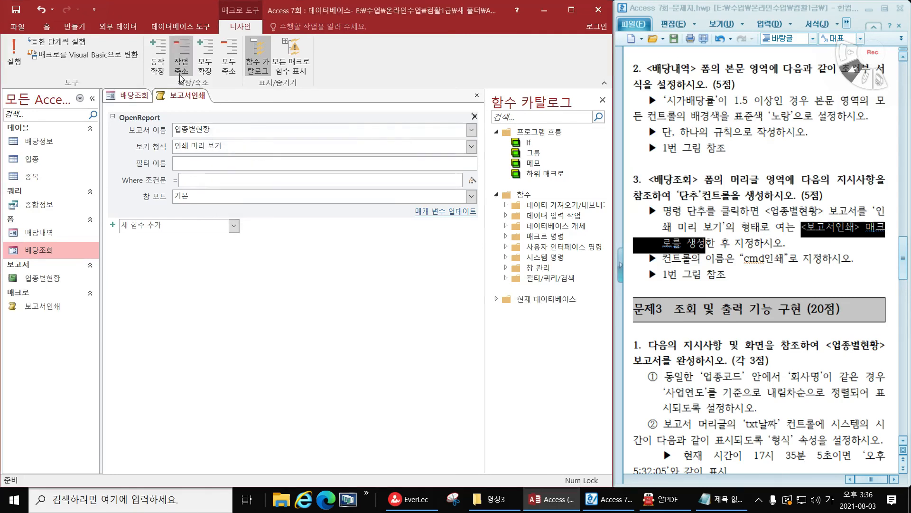
left_click(477, 96)
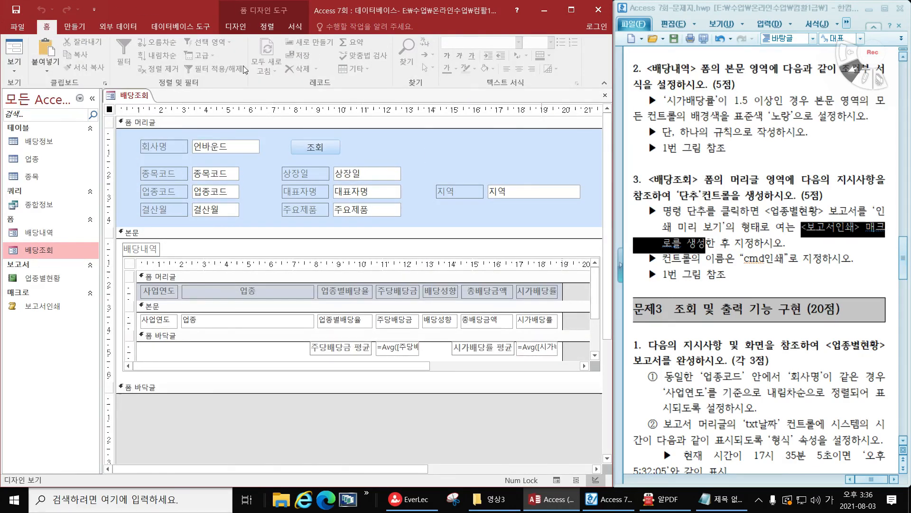
Draw a command button in the 배당조회 form header, just right of the 조회 button, with the control wizard active
left_click(242, 28)
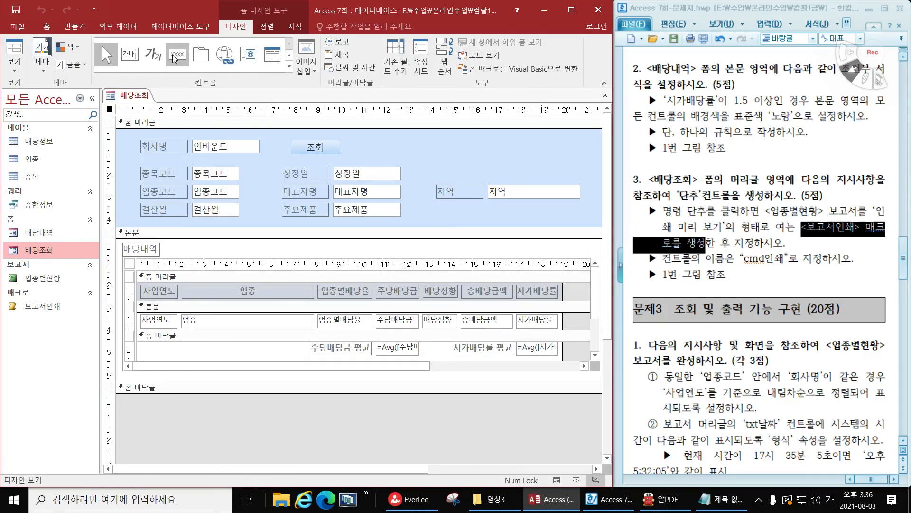
left_click(289, 68)
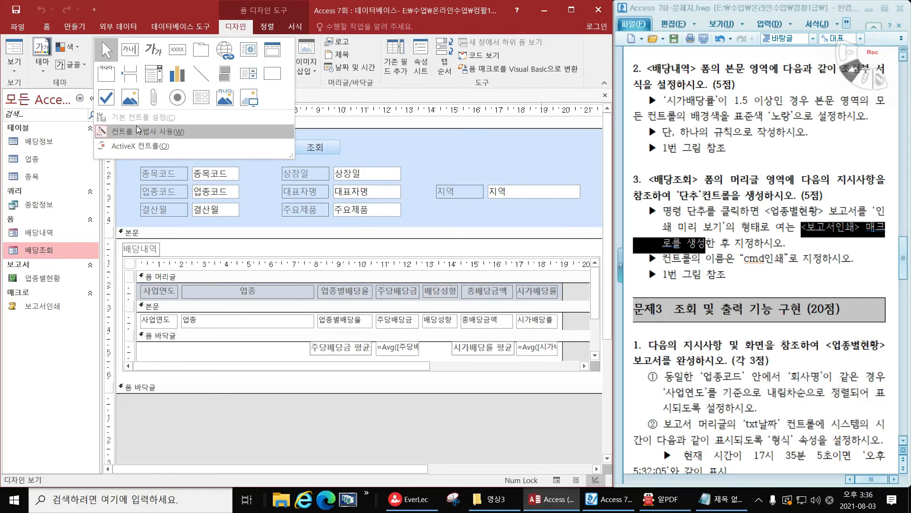
left_click(189, 52)
left_click_drag(354, 142, 417, 155)
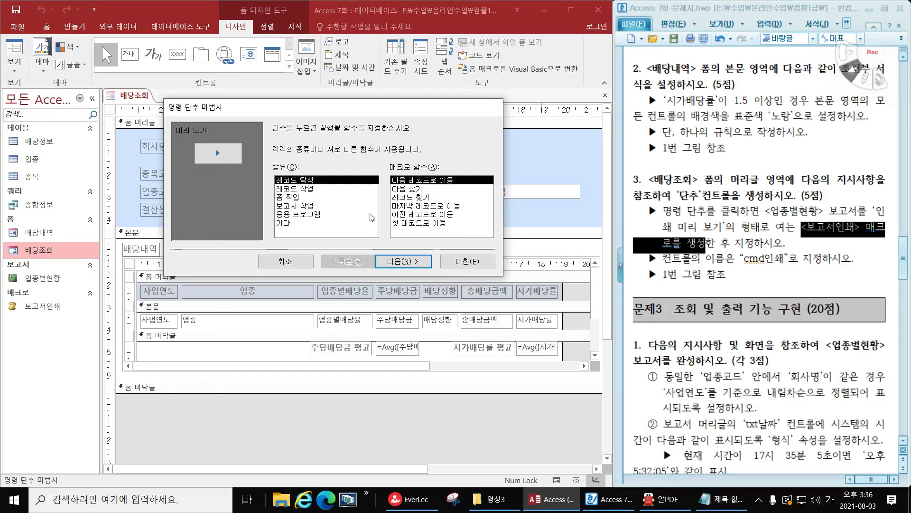
Assign the 매크로 실행 action from the 기타 category to the new button and choose the 보고서인쇄 macro
left_click(308, 206)
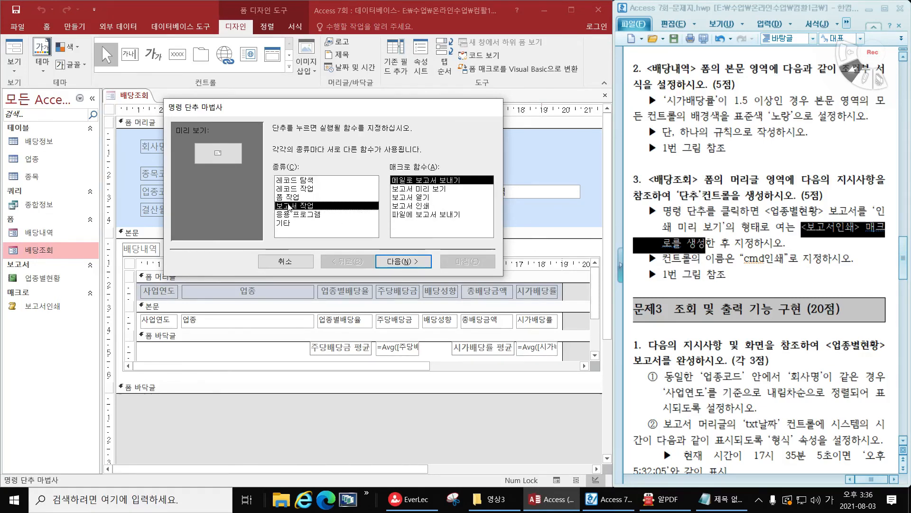
left_click(408, 189)
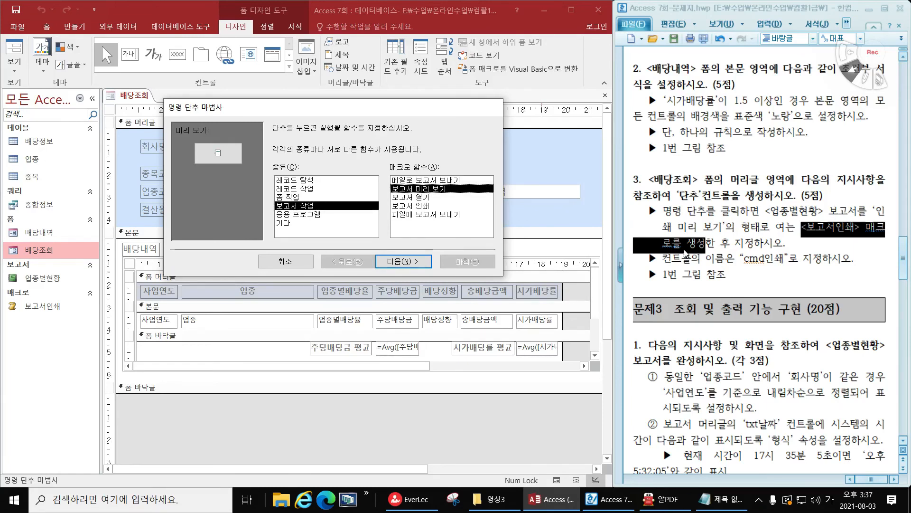
left_click(284, 222)
left_click(415, 180)
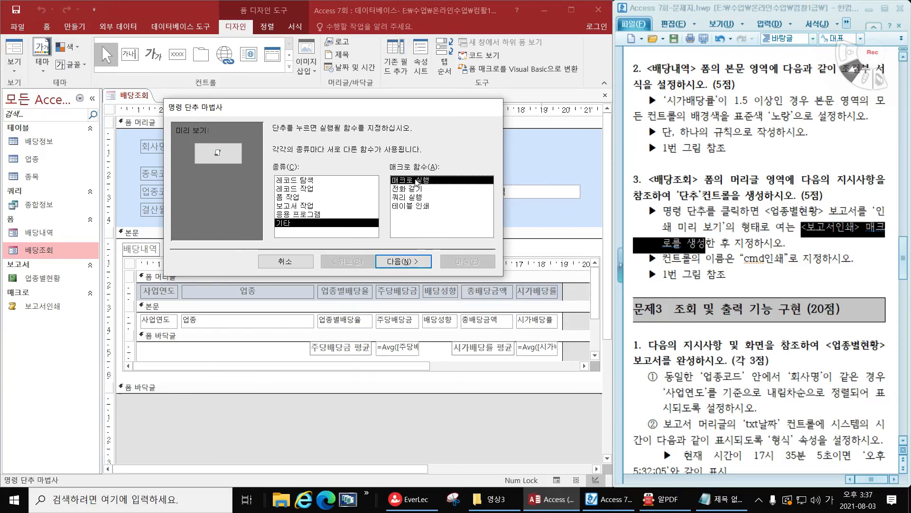
left_click(409, 262)
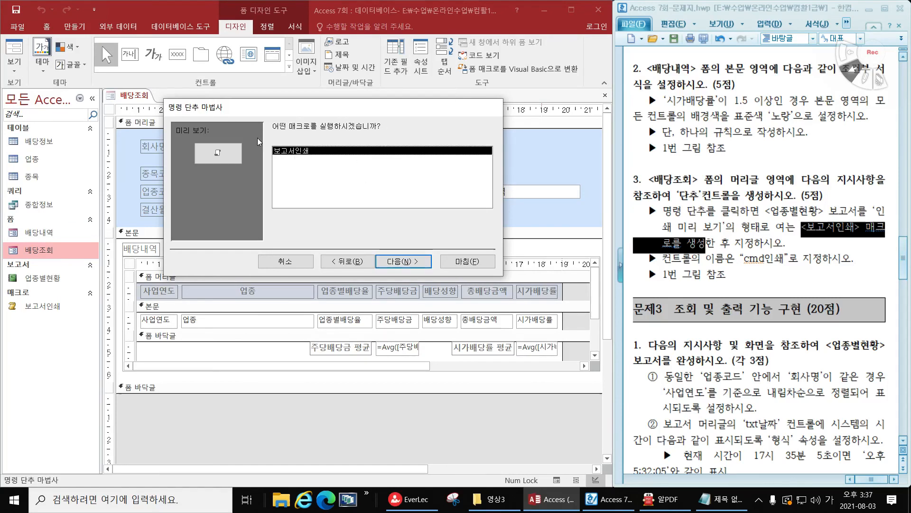
left_click(406, 260)
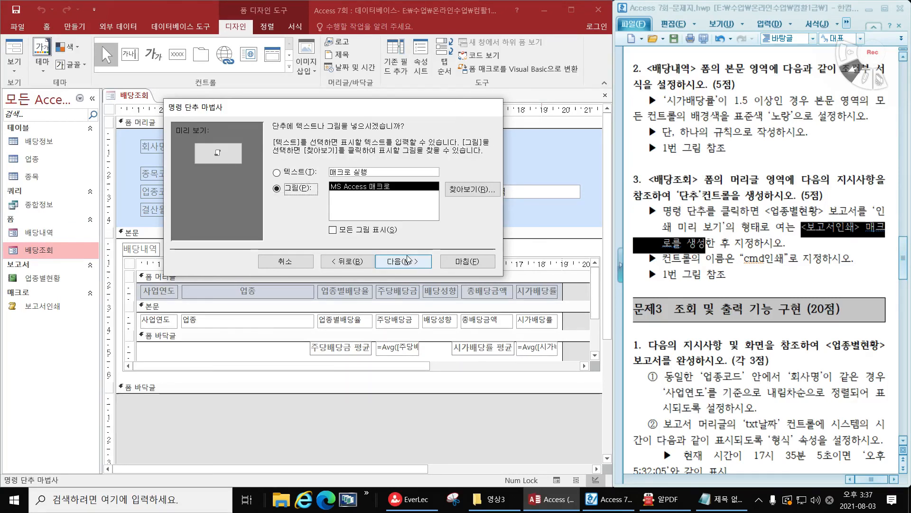
Check the button's caption in the exam figure and give the button the text 인쇄 instead of a picture
left_click(297, 172)
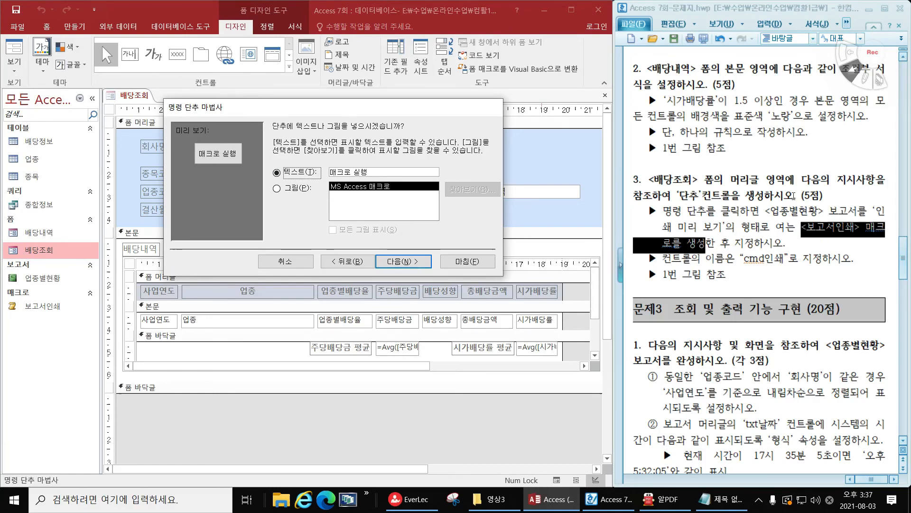
left_click_drag(435, 112, 472, 137)
scroll(752, 275, "down", 3)
scroll(752, 275, "up", 8)
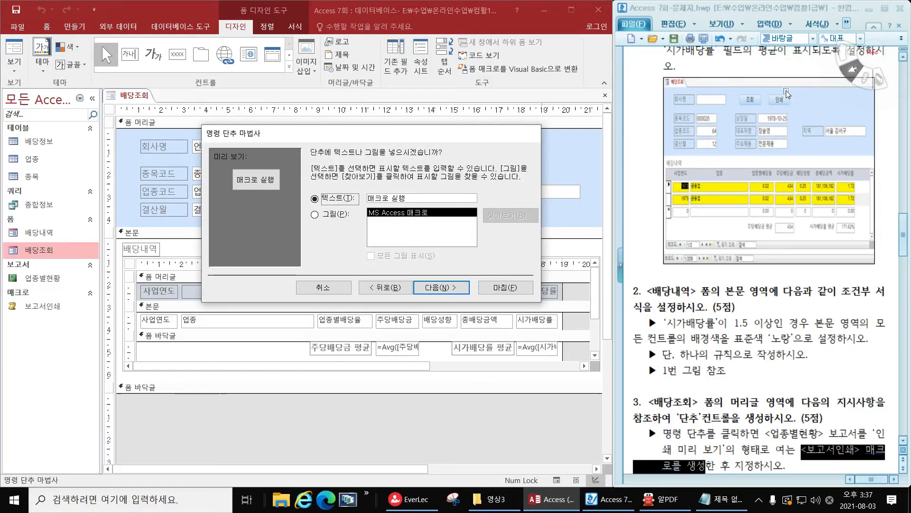
scroll(748, 321, "down", 3)
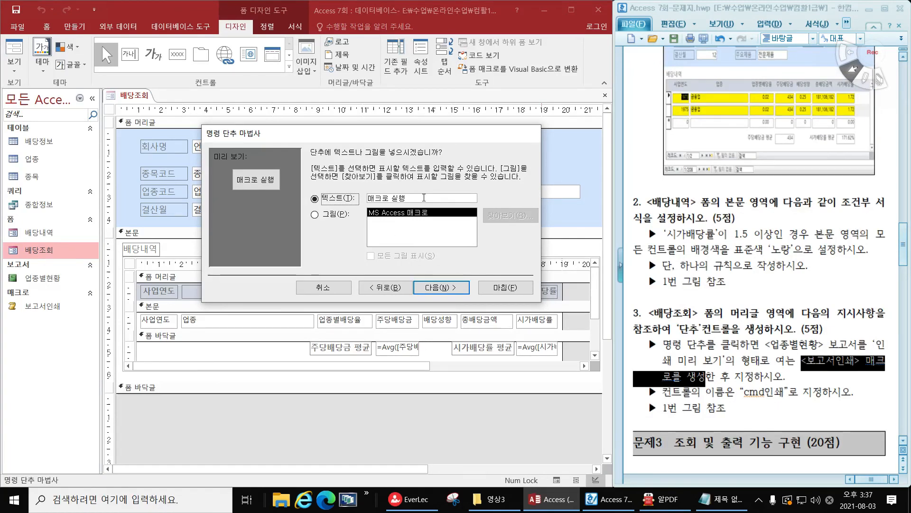
left_click(340, 198)
type("ㅇ인소")
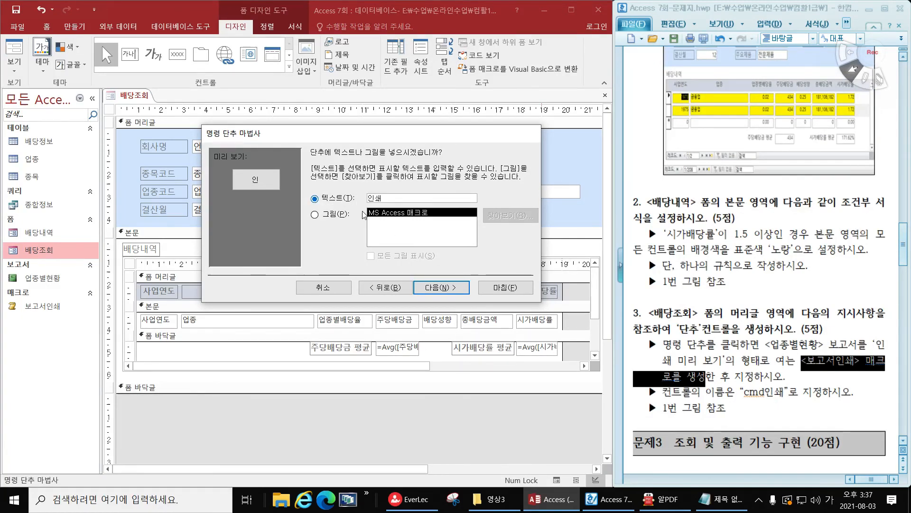
left_click(441, 287)
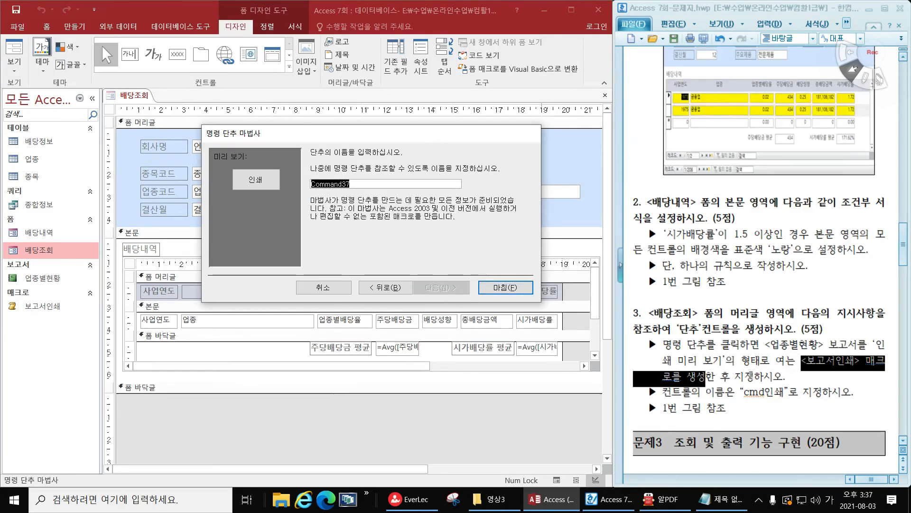
Copy the required control name cmd인쇄 from the exam document, name the button with it, and finish the wizard
scroll(758, 385, "down", 5)
left_click_drag(744, 259, 780, 260)
key("ctrl+c")
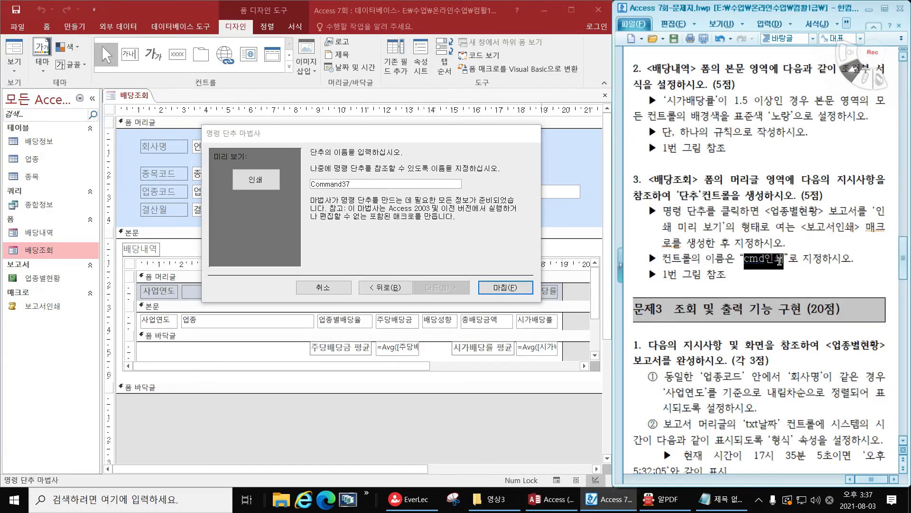
left_click(360, 184)
double_click(360, 184)
key("ctrl+v")
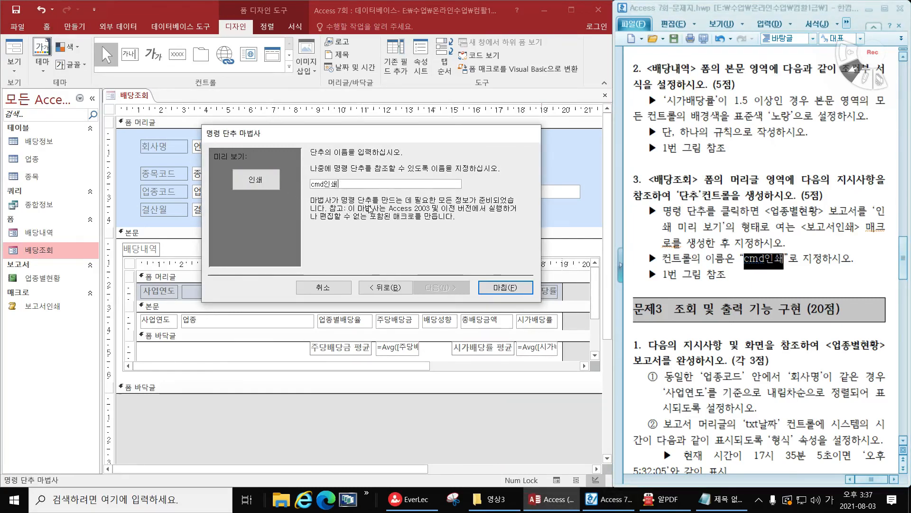
left_click(505, 287)
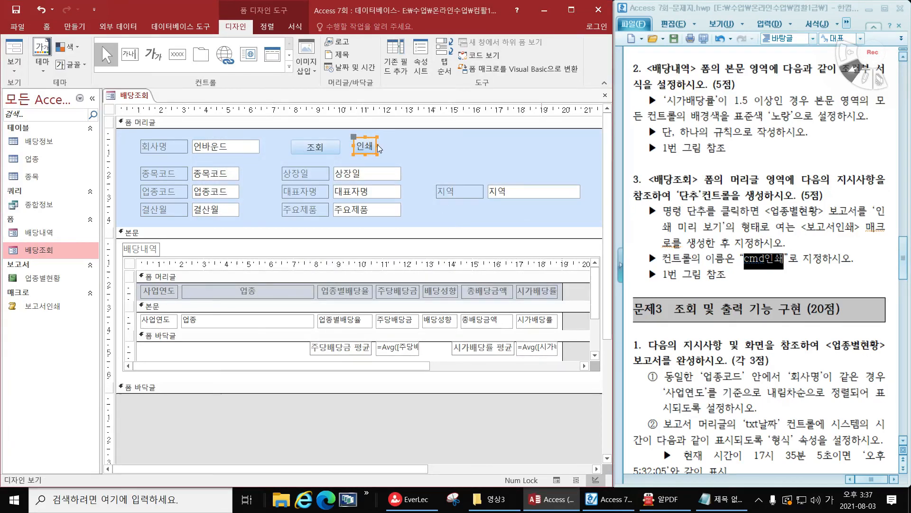
Resize and position the 인쇄 button beside 조회 at a similar size, and compare the layout with the exam figure
mouse_move(377, 144)
left_mouse_down()
mouse_move(402, 148)
mouse_move(379, 156)
left_mouse_up()
left_click(425, 154)
left_click(456, 175)
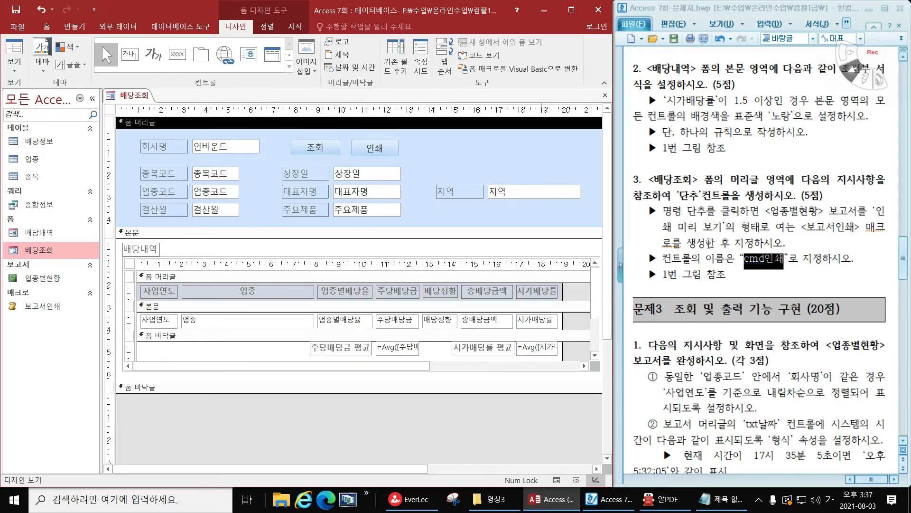
scroll(709, 244, "up", 5)
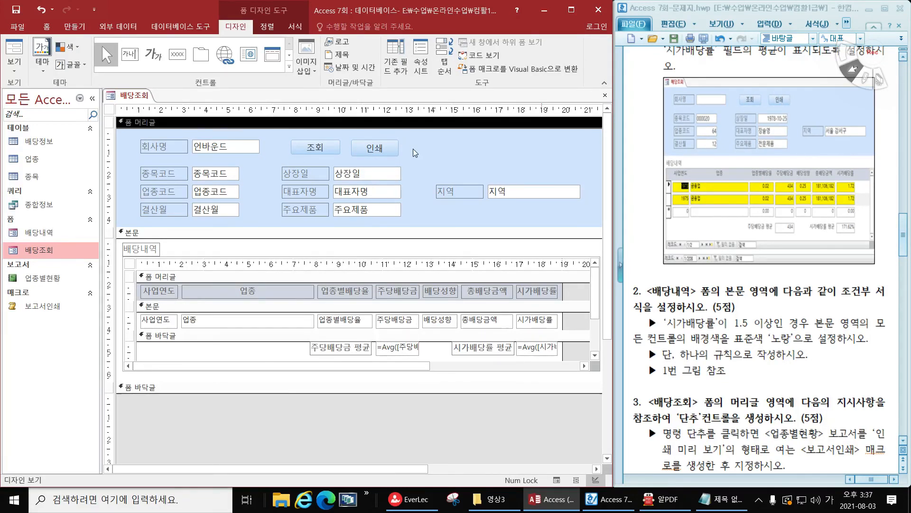
Save the 배당조회 form, switch it to Form View, and run the 인쇄 button to preview the report
left_click(20, 11)
left_click(15, 52)
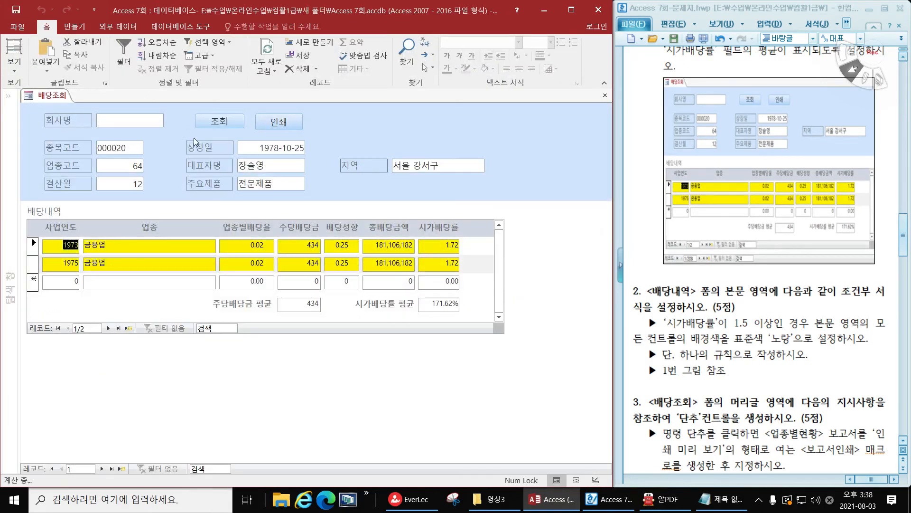
left_click(285, 121)
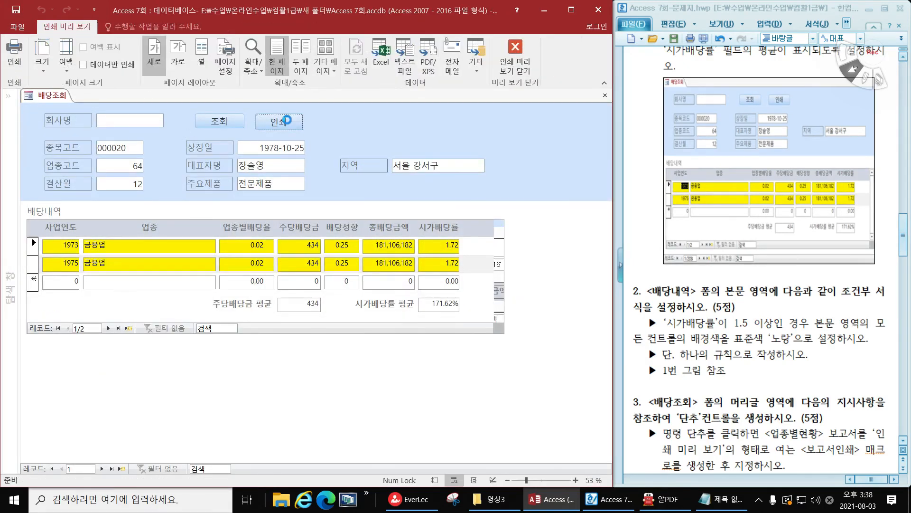